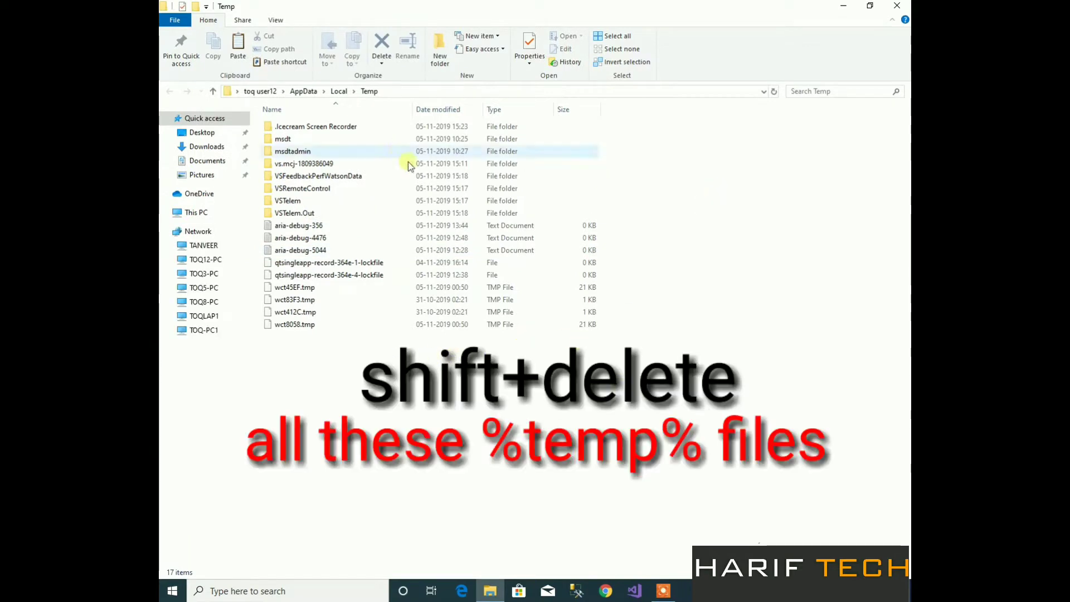
Permanently delete the VSTelem.Out folder and all files listed below it in the user's Temp folder, skipping files in use.
drag(445, 339, 447, 214)
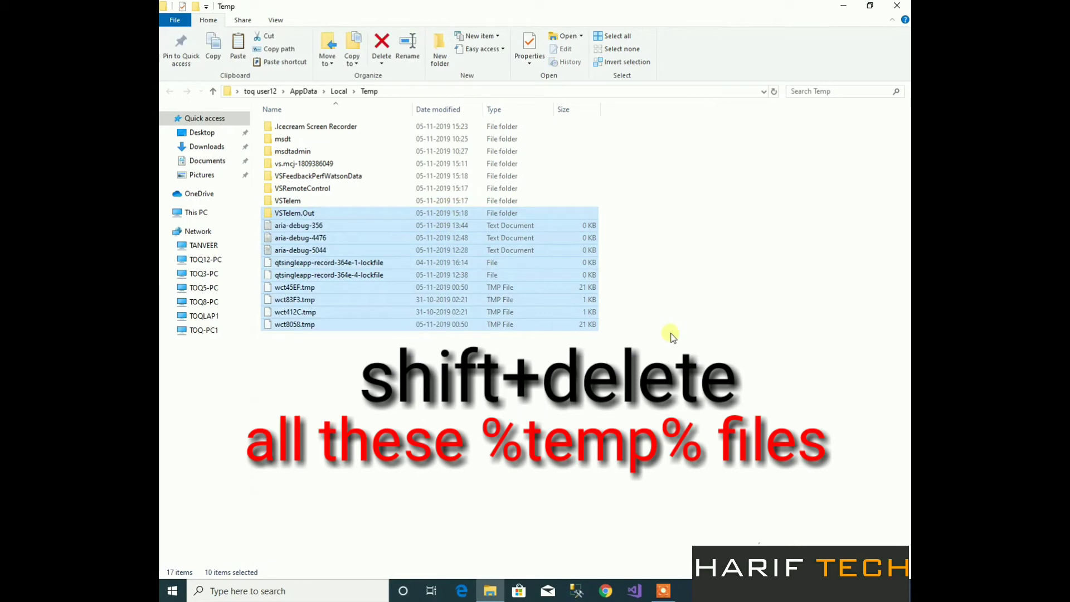
key(shift+Delete)
key(Return)
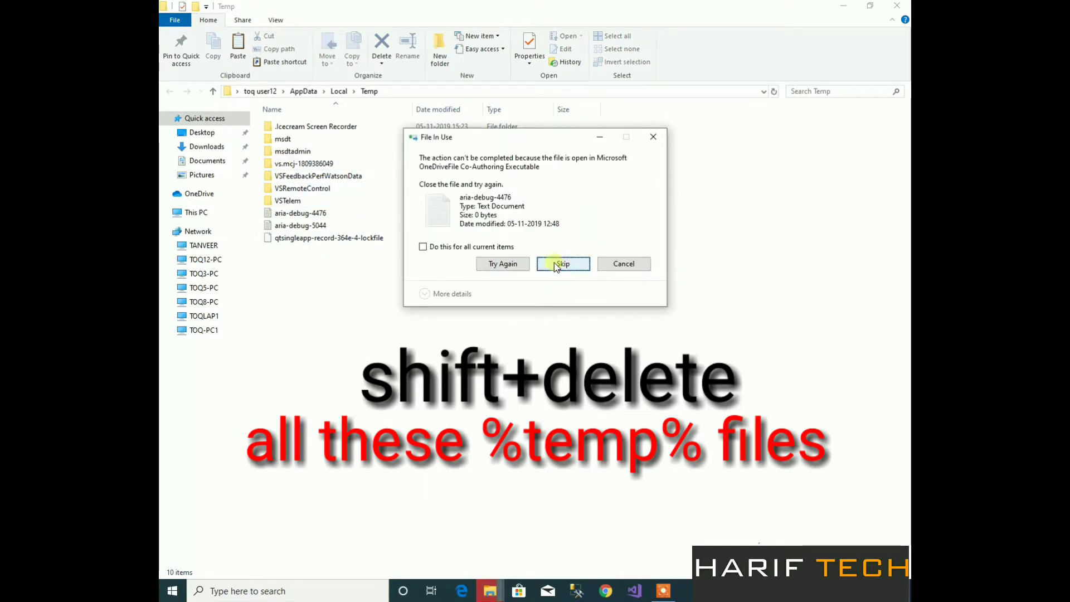
click(560, 263)
click(560, 264)
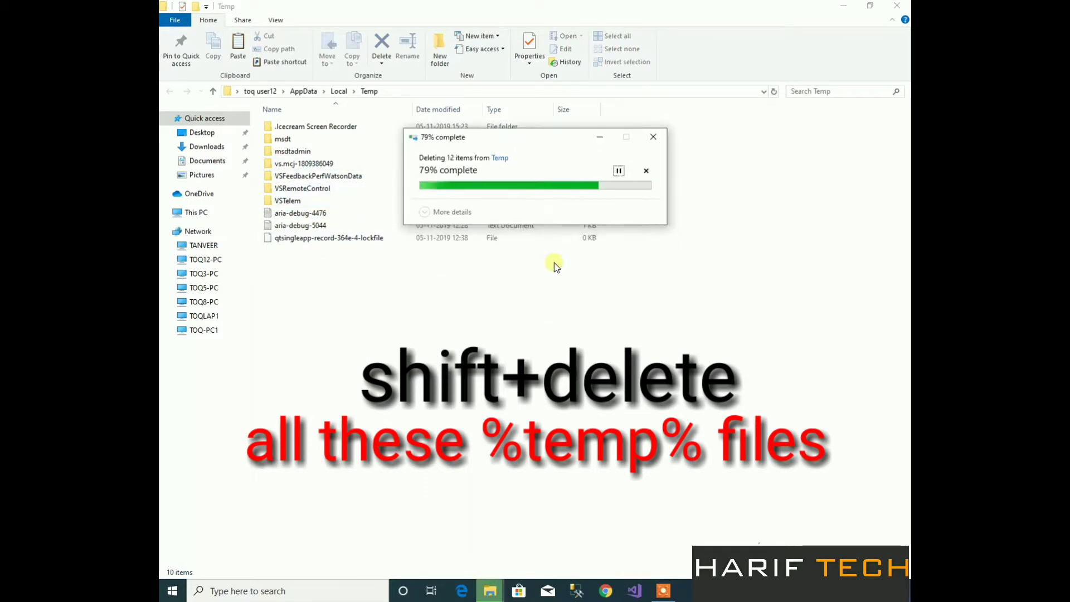
click(554, 262)
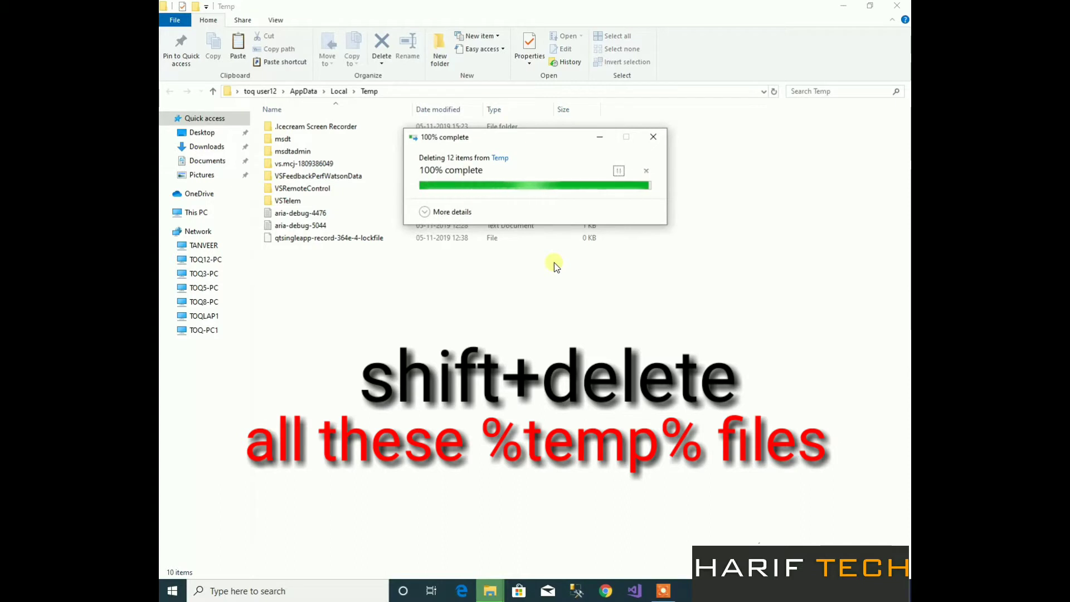
Try to permanently delete the two aria-debug files and the qtsingleapp lockfile, skipping each one that is in use.
drag(345, 264, 344, 215)
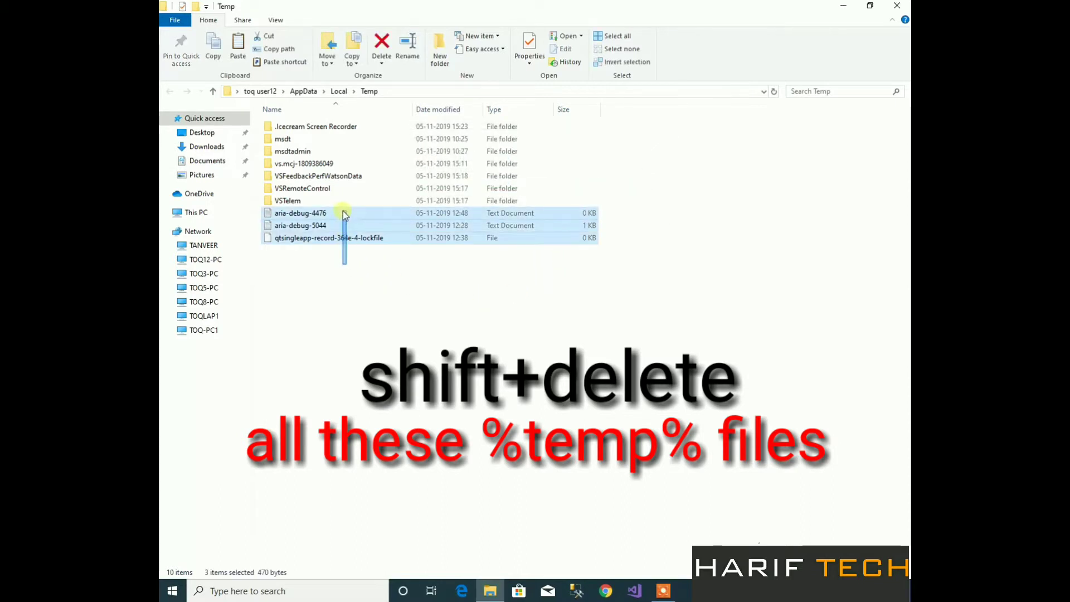
key(shift+Delete)
key(Return)
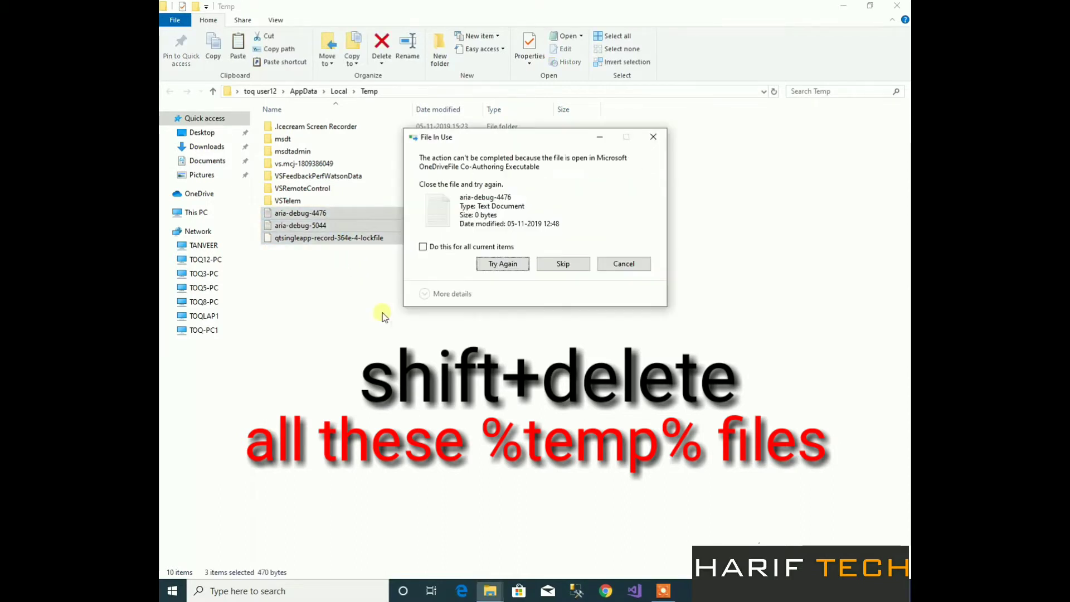
click(541, 268)
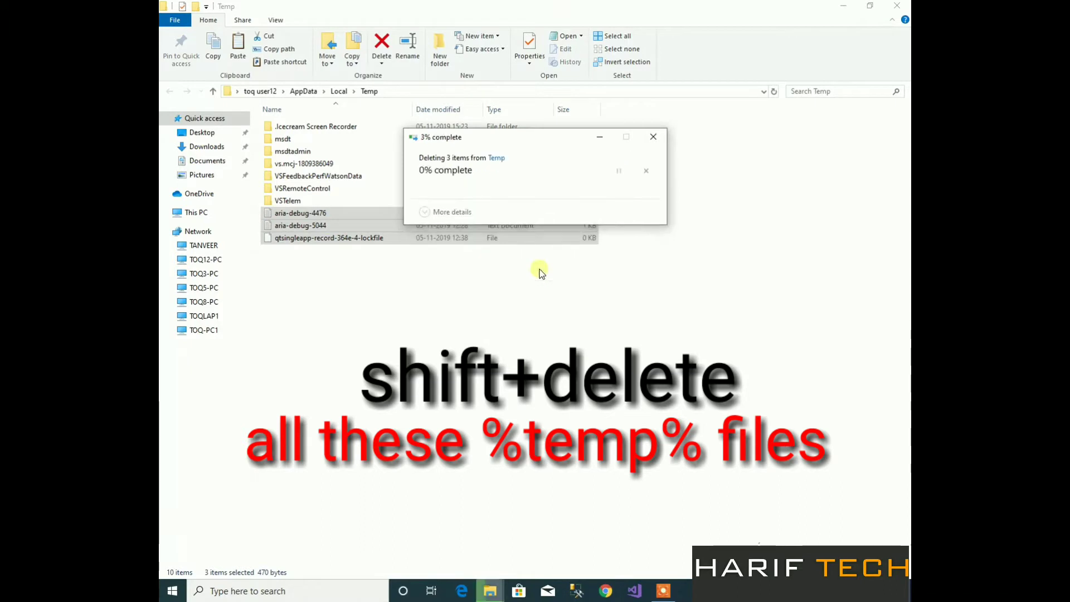
click(541, 268)
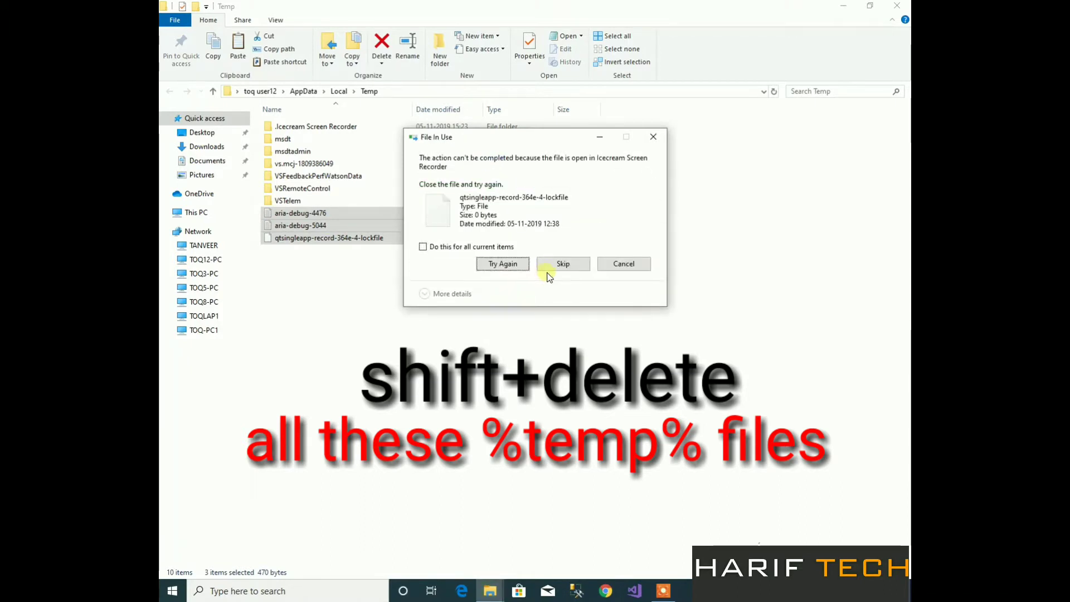
click(547, 274)
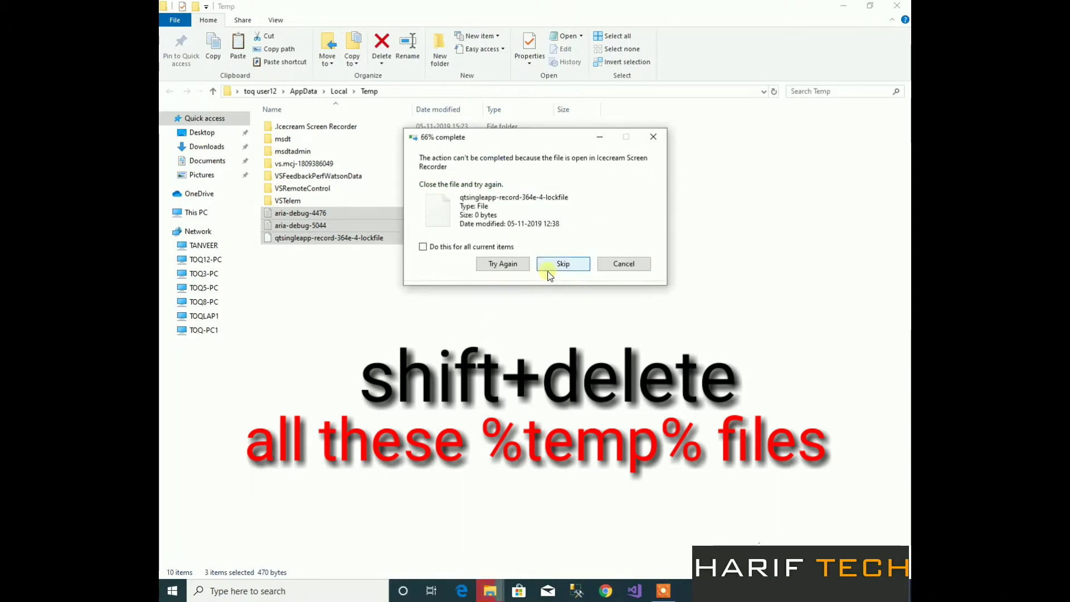
click(559, 300)
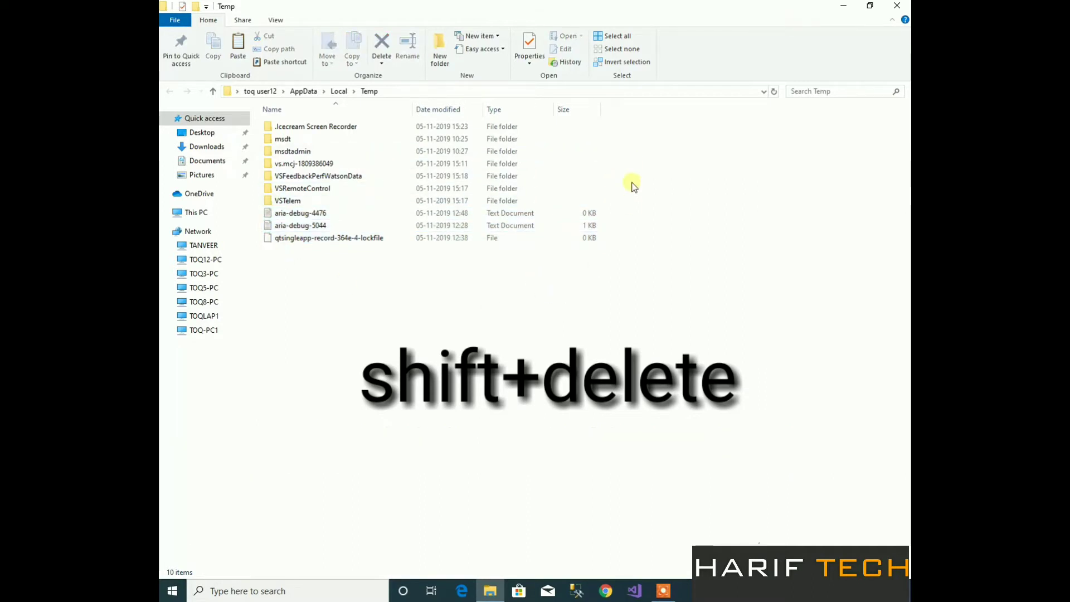
drag(616, 127, 442, 175)
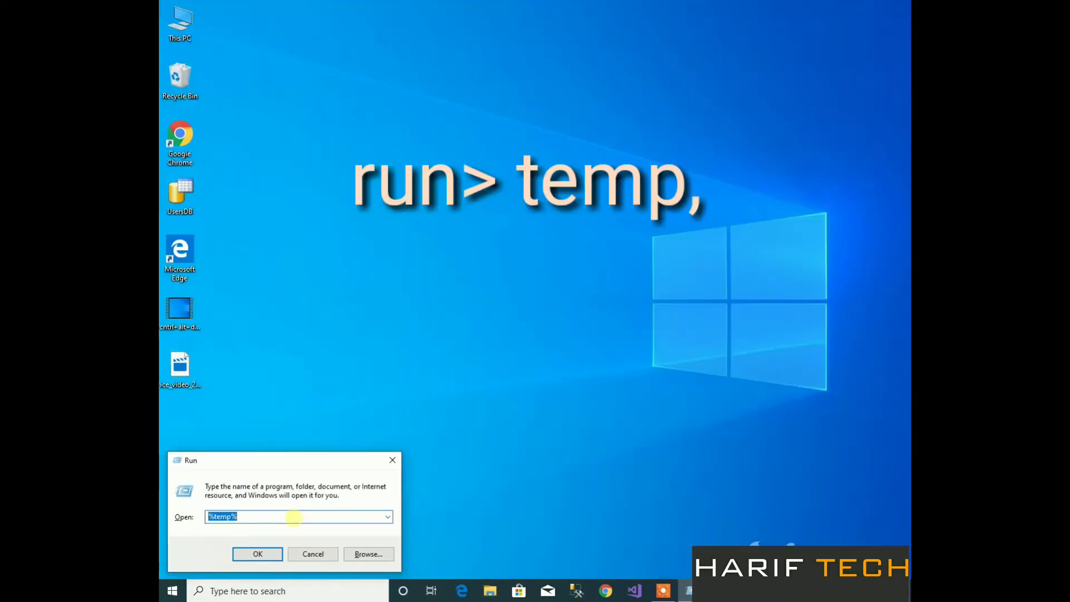
Open the Windows Temp folder by running temp, and grant permanent access to the folder.
text(temp)
key(Return)
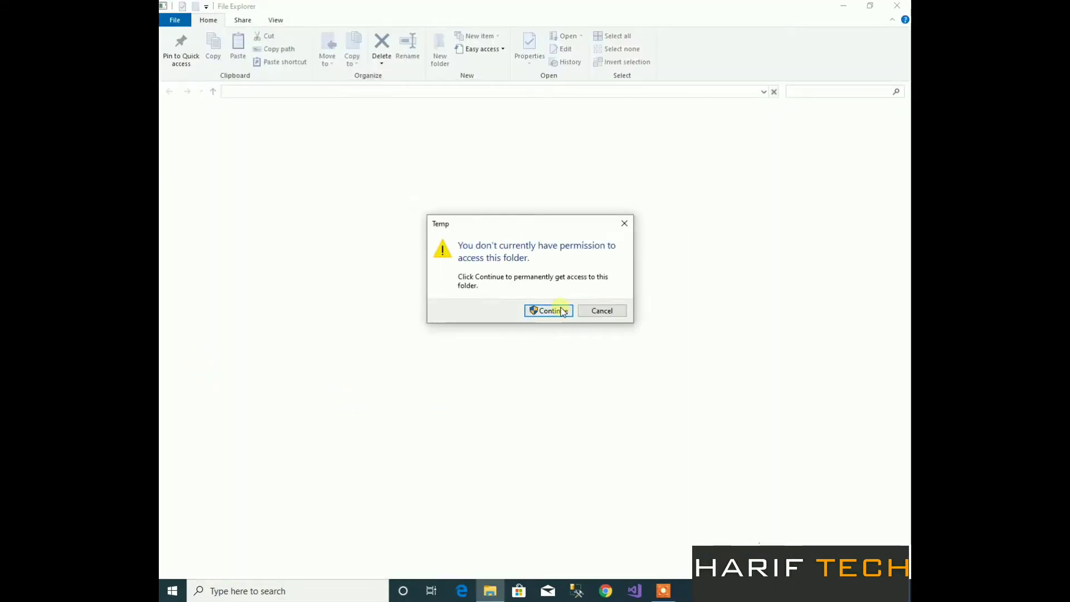
click(561, 311)
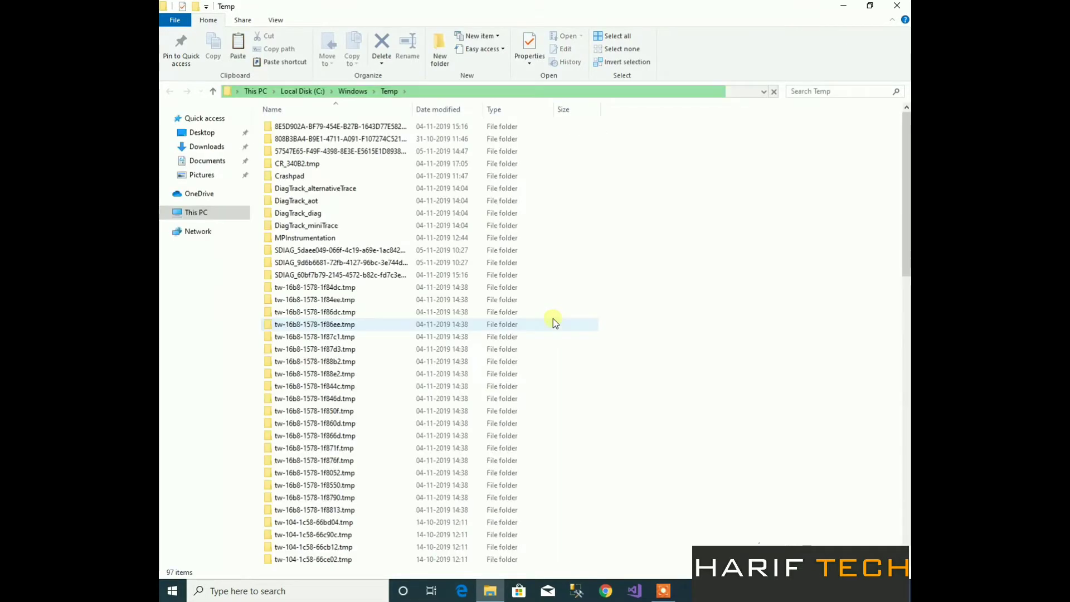
Permanently delete the loose files at the end of the Windows Temp list, from APPX.0o6i3rh6iqs6sqxx1moz19pif.tmp to the last VSIXInstaller file.
scroll(601, 495, down, 3)
scroll(602, 493, down, 15)
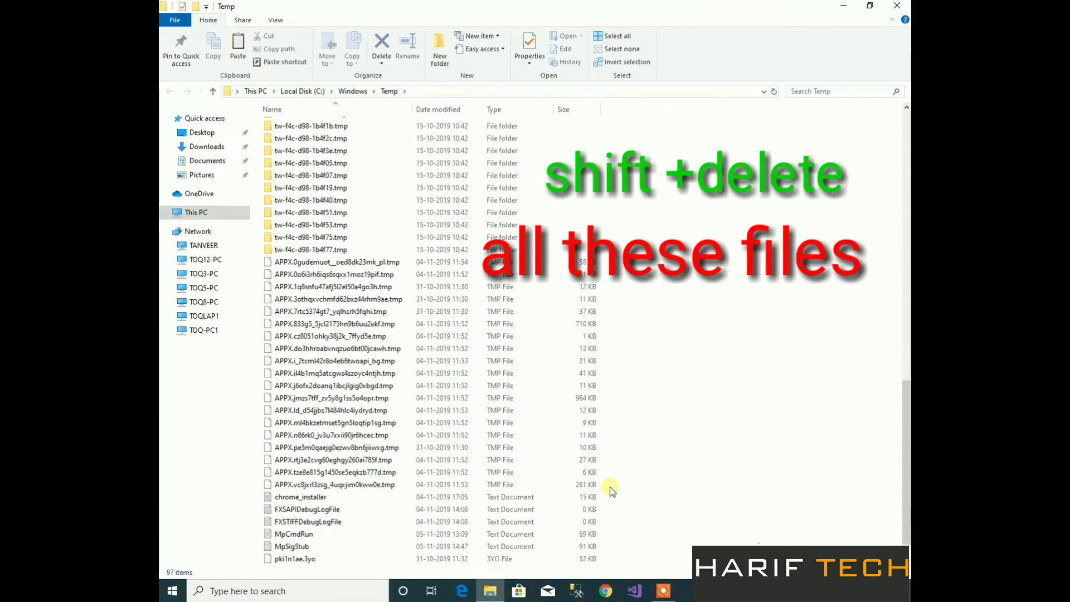
drag(727, 253, 412, 592)
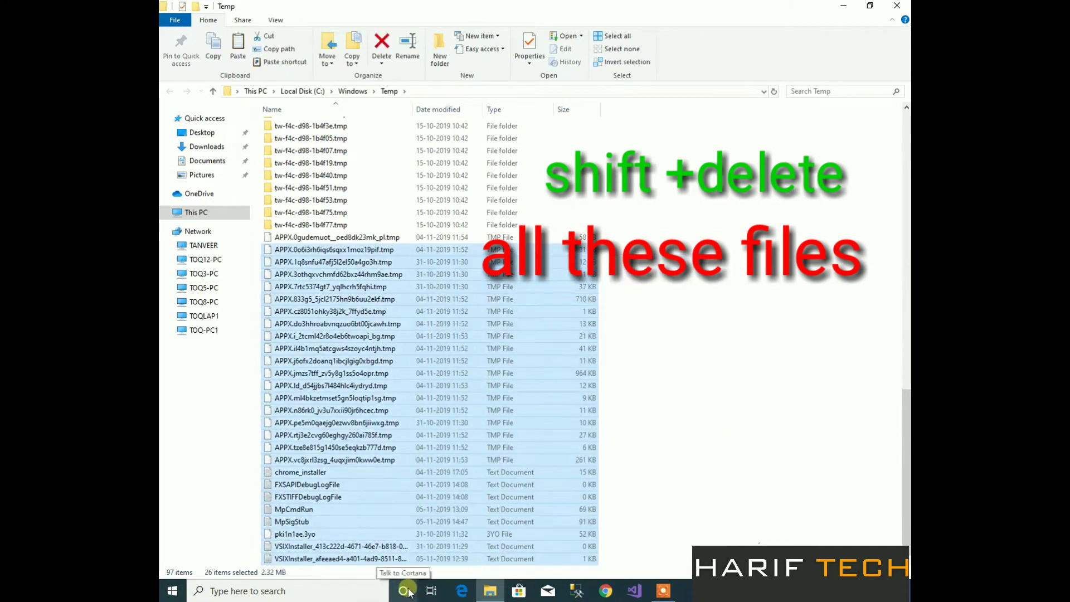
key(shift+Delete)
key(Return)
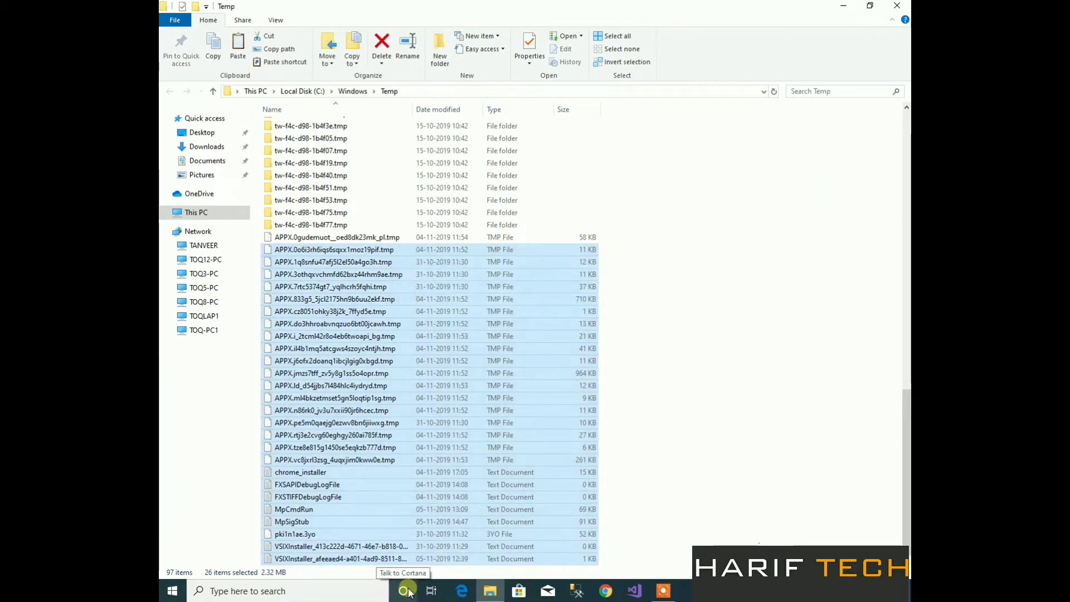
Permanently delete everything left in Windows Temp except the first folder, continuing with administrator permission and skipping items that cannot be found.
scroll(483, 536, up, 12)
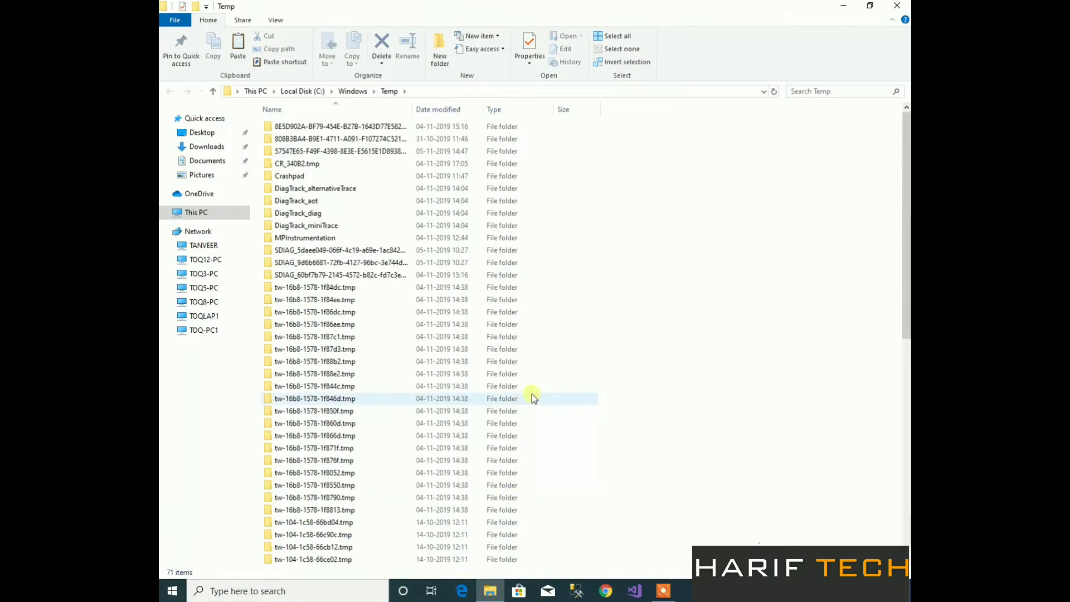
drag(652, 120, 331, 596)
key(shift+Delete)
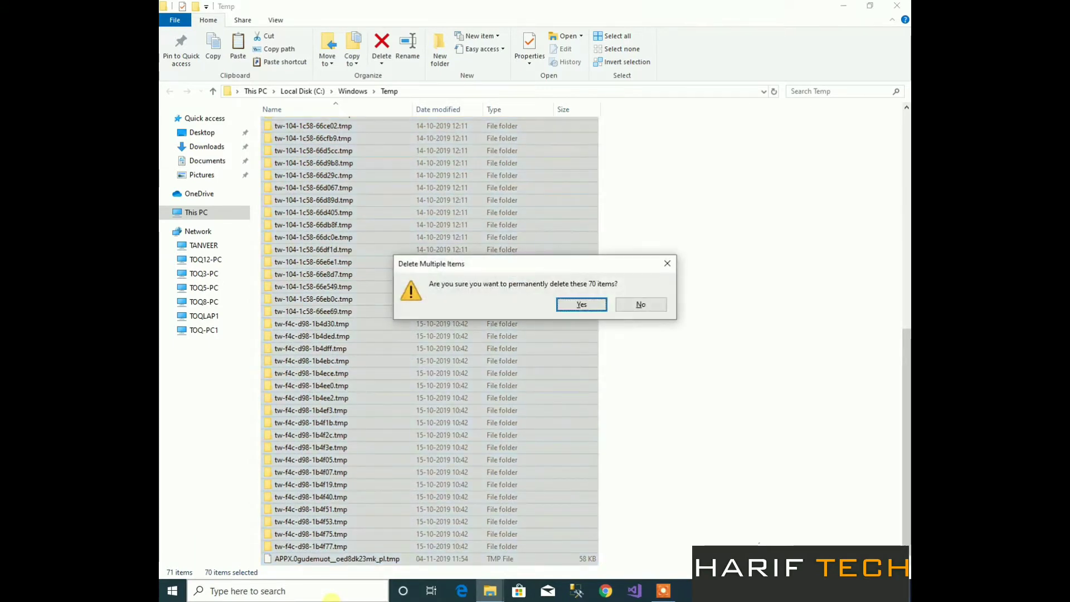
key(Return)
click(480, 237)
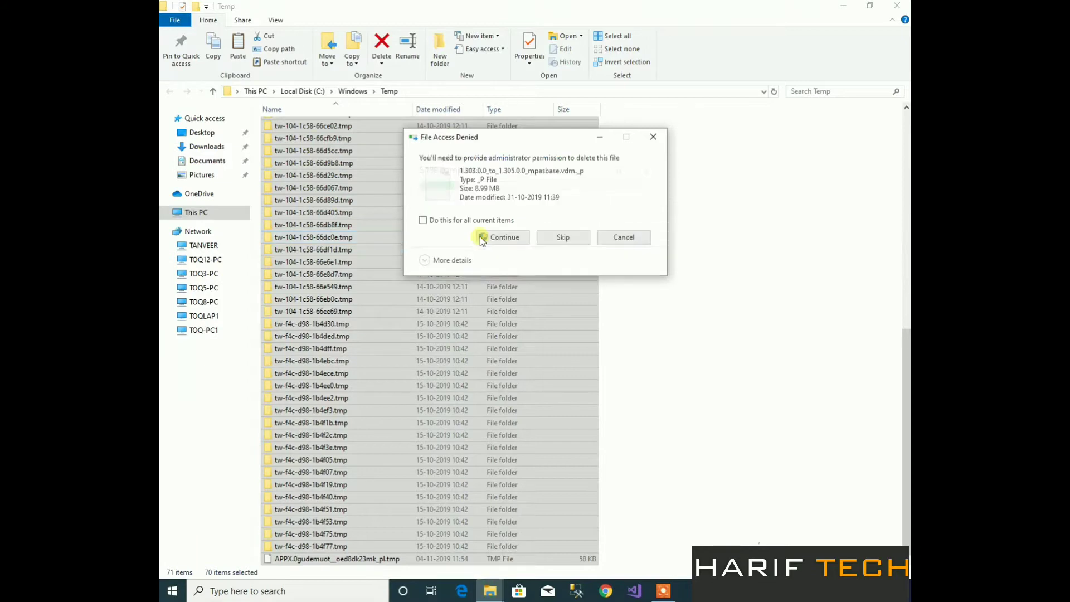
click(483, 238)
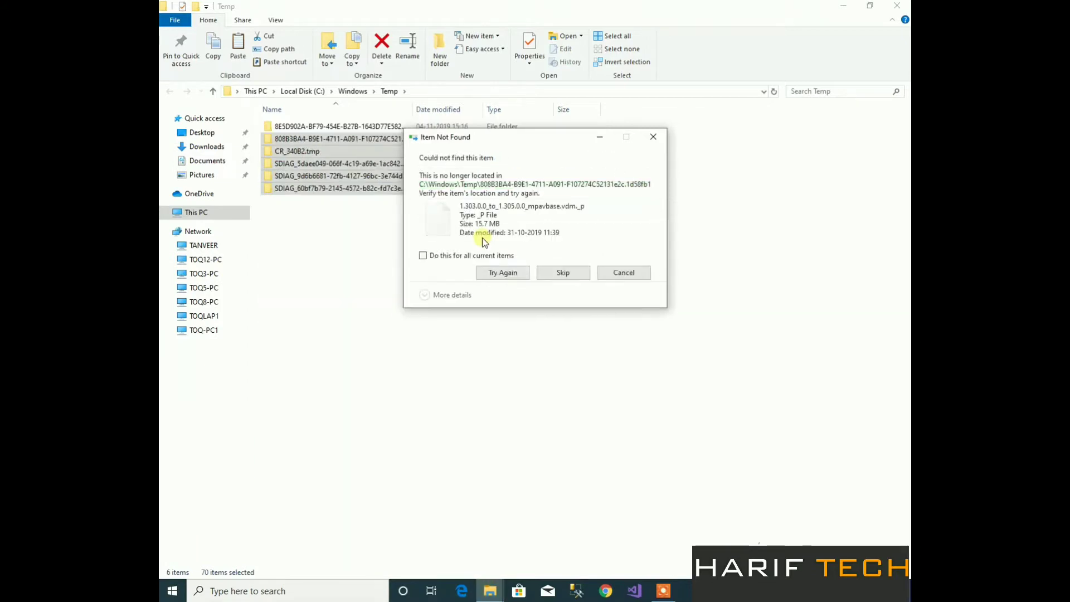
click(564, 273)
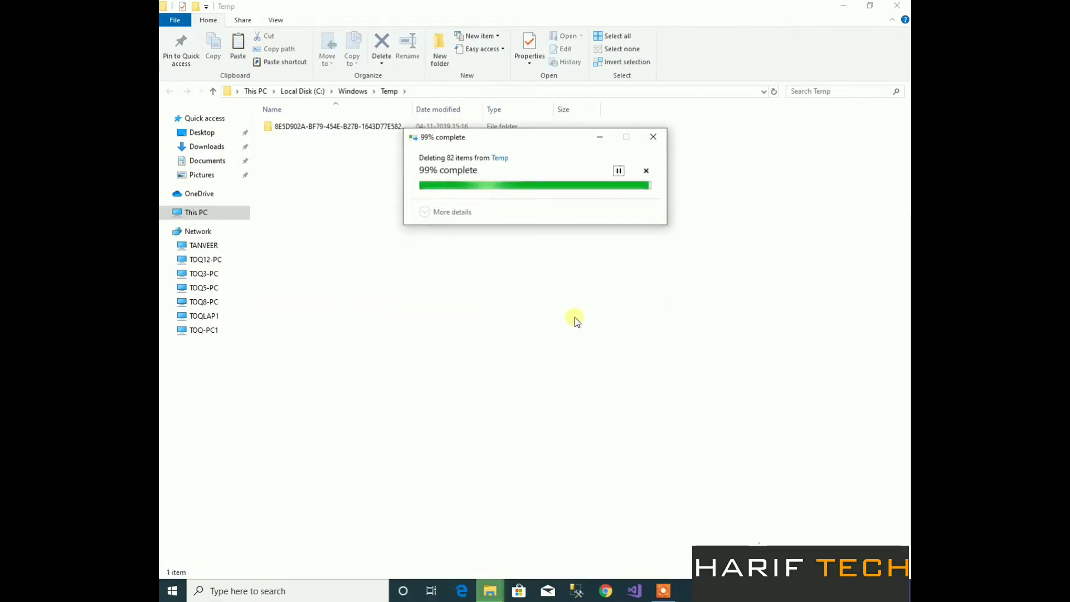
click(495, 273)
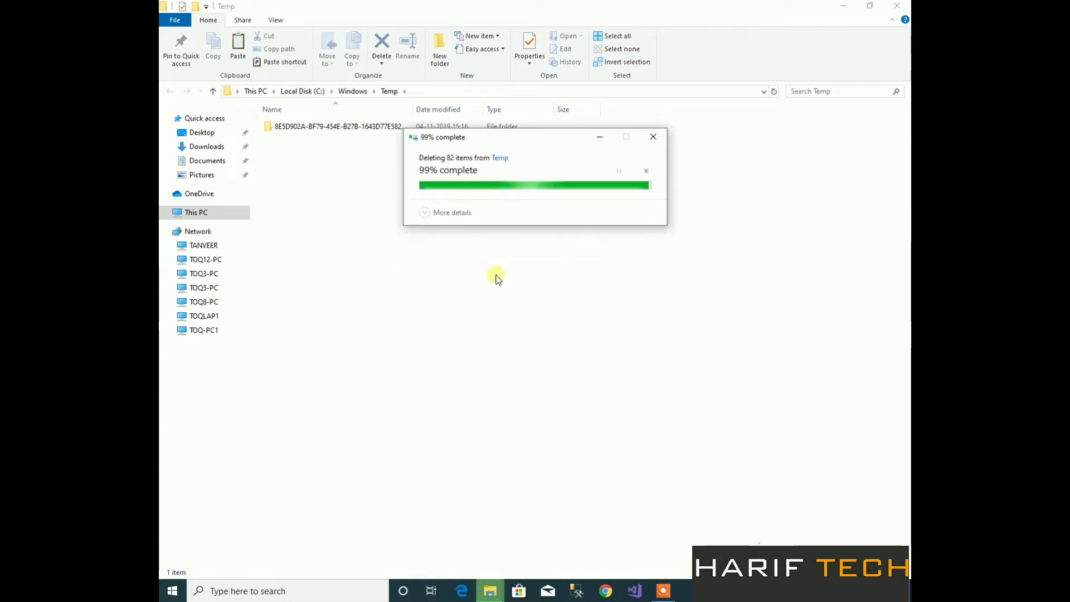
click(564, 273)
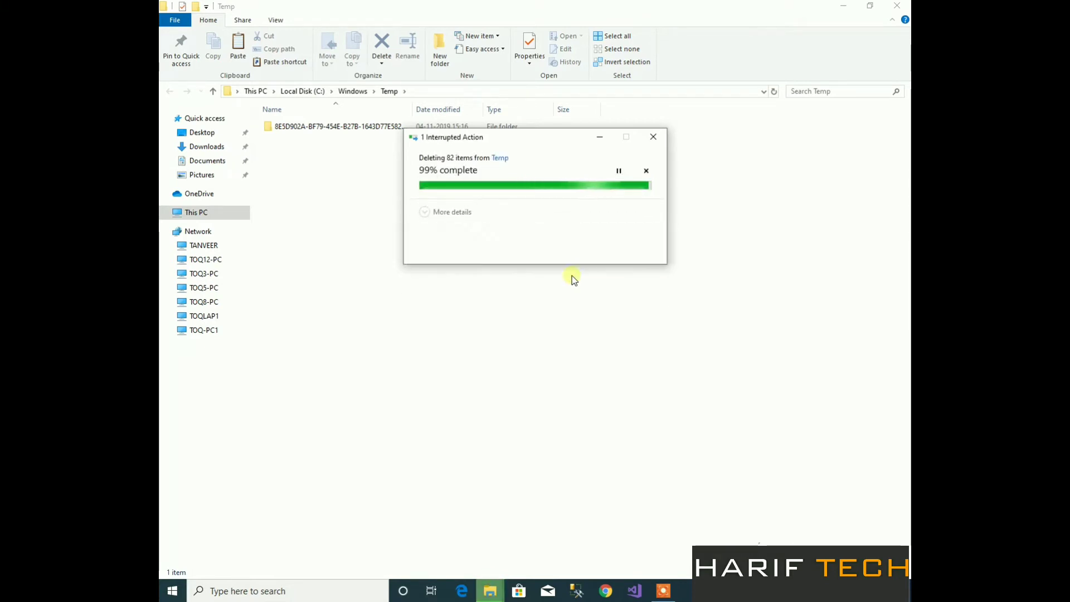
click(578, 278)
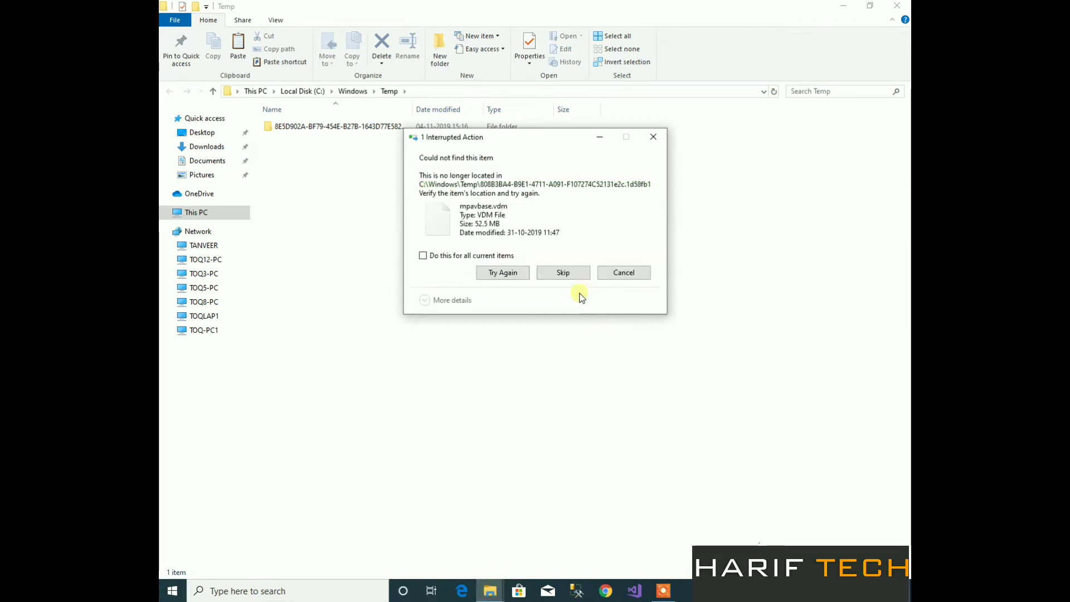
click(600, 276)
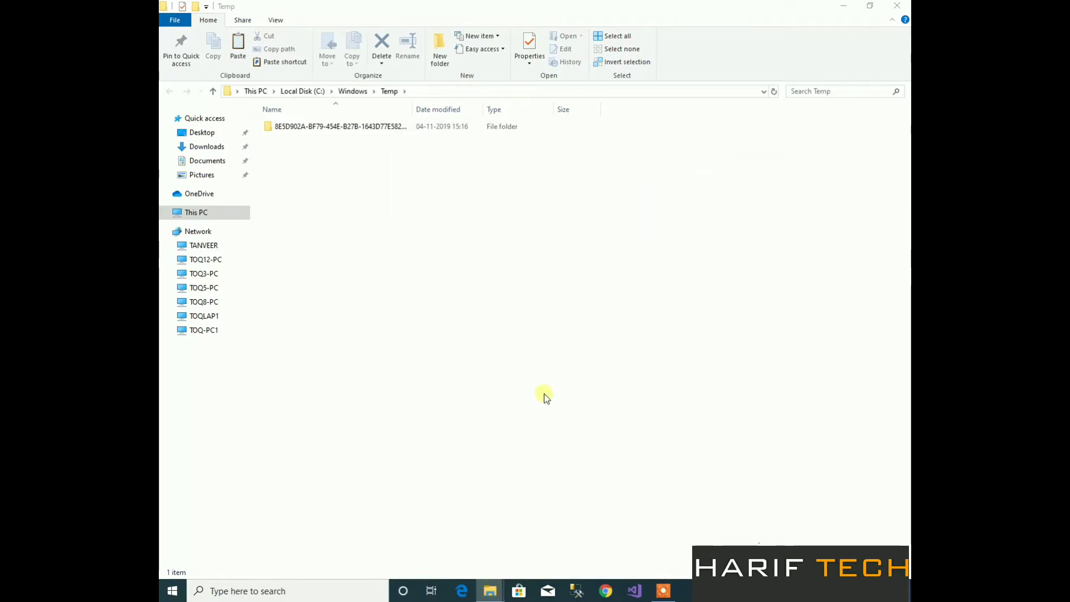
Permanently delete the remaining folder starting with 8E5D902A from Windows Temp.
click(370, 139)
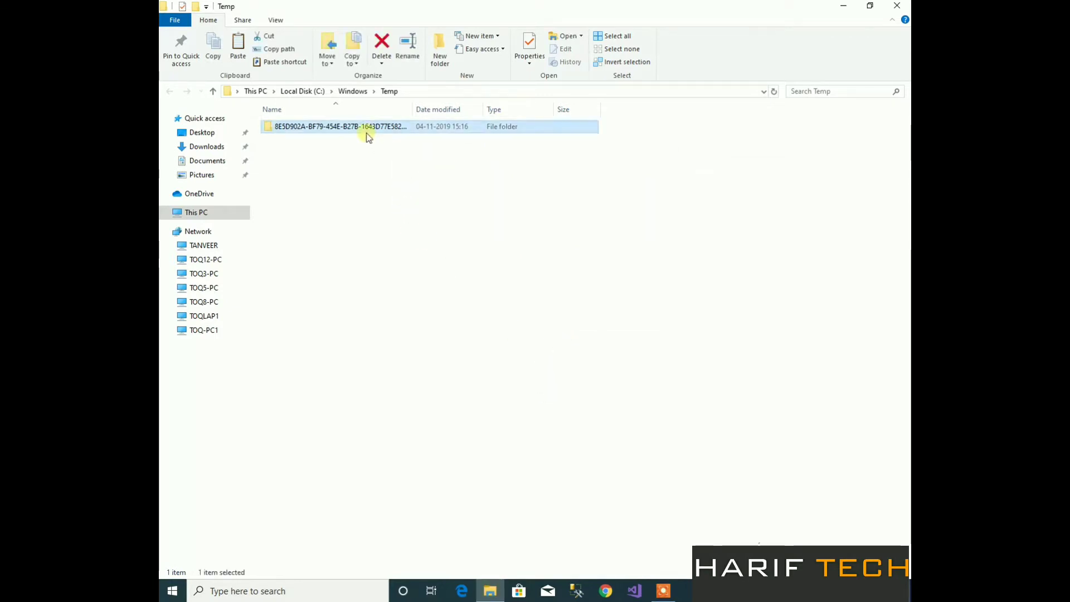
key(shift+Delete)
key(Return)
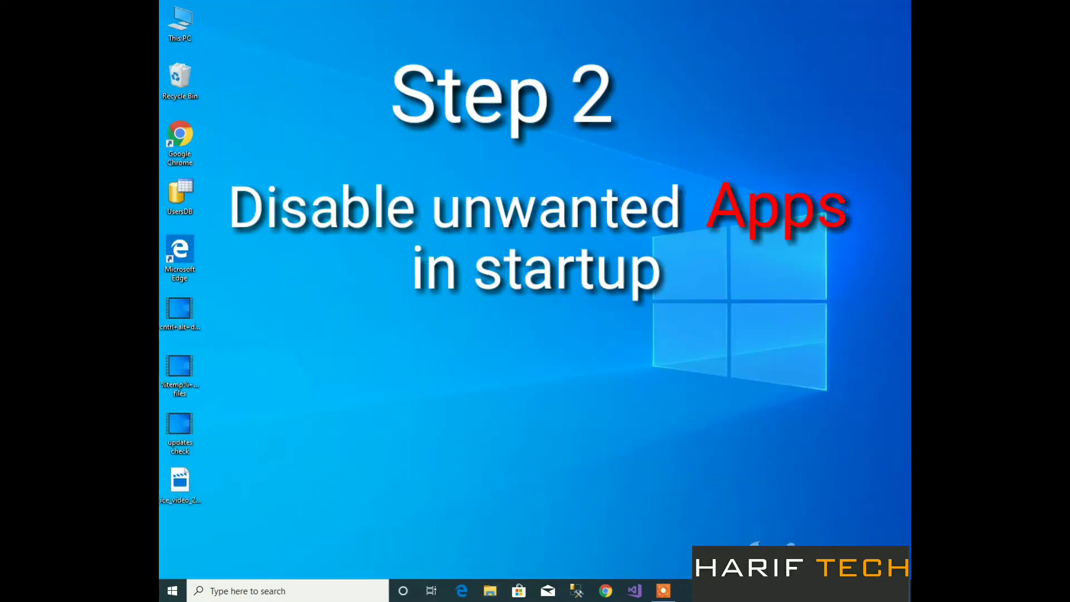
Open Task Manager's startup list, view the available actions for Microsoft OneDrive and the Windows Security notification entry without disabling them, and close Task Manager.
click(747, 527)
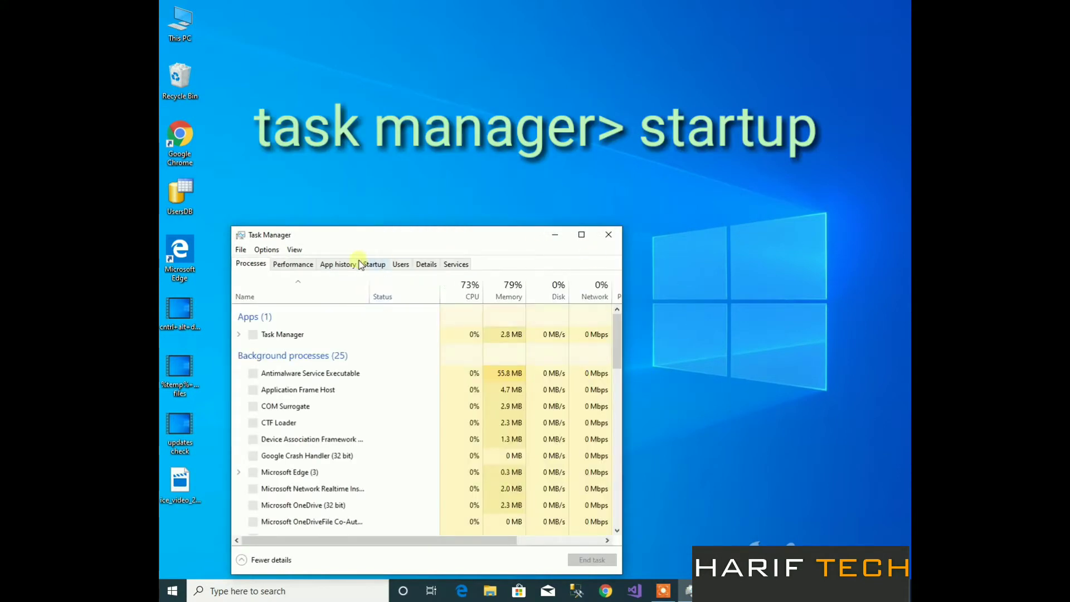
click(377, 267)
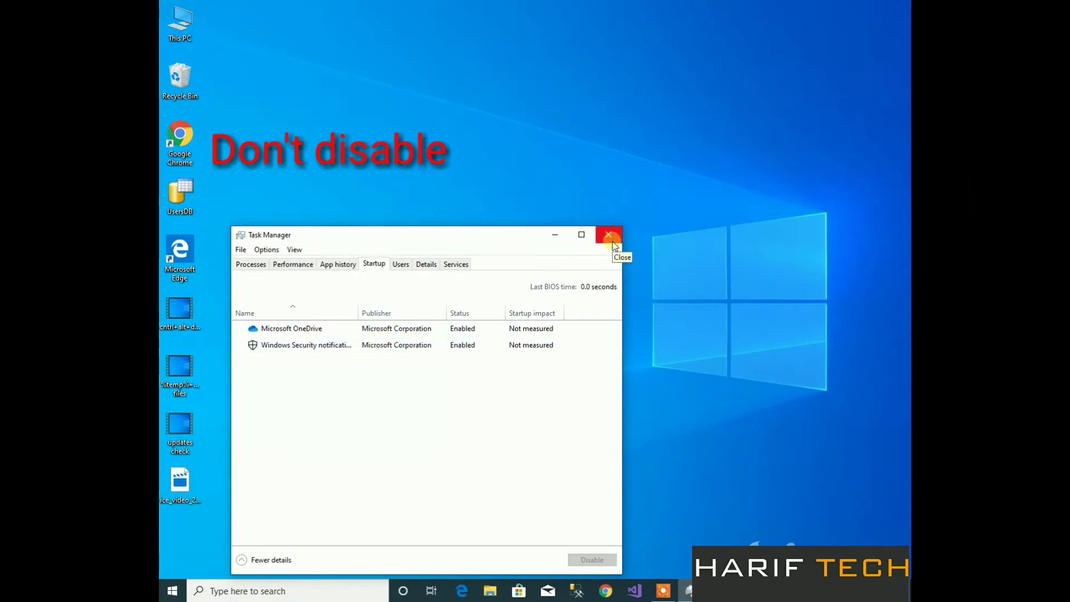
click(467, 334)
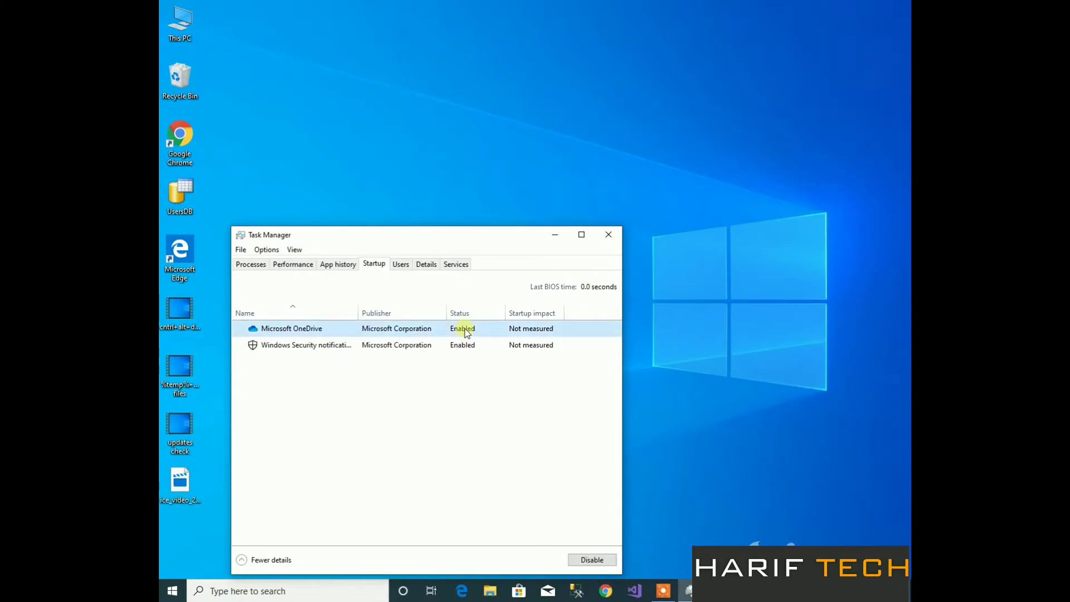
right_click(467, 333)
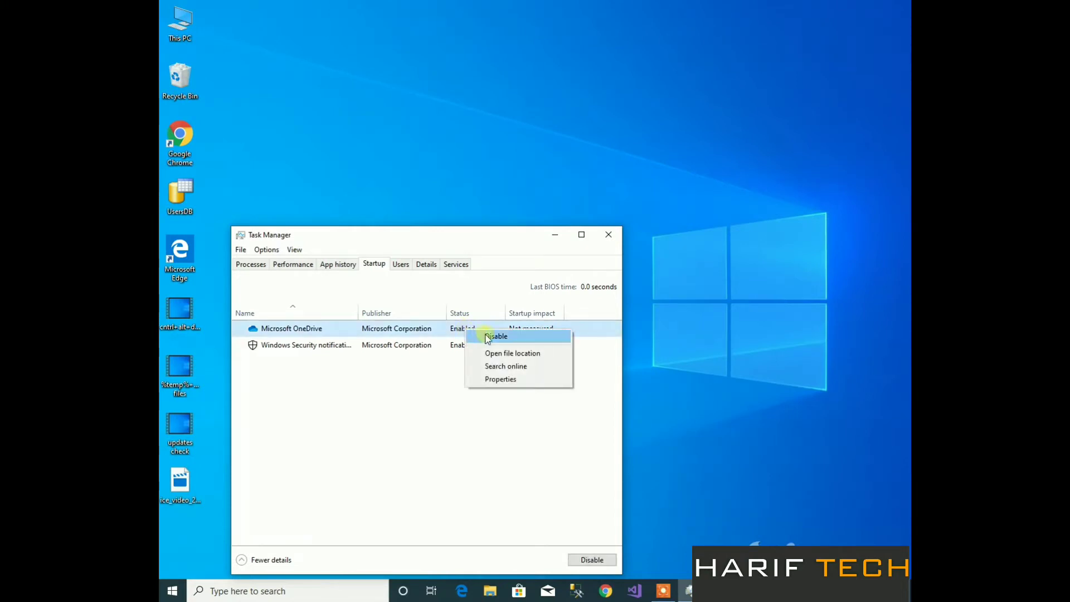
click(435, 380)
right_click(458, 344)
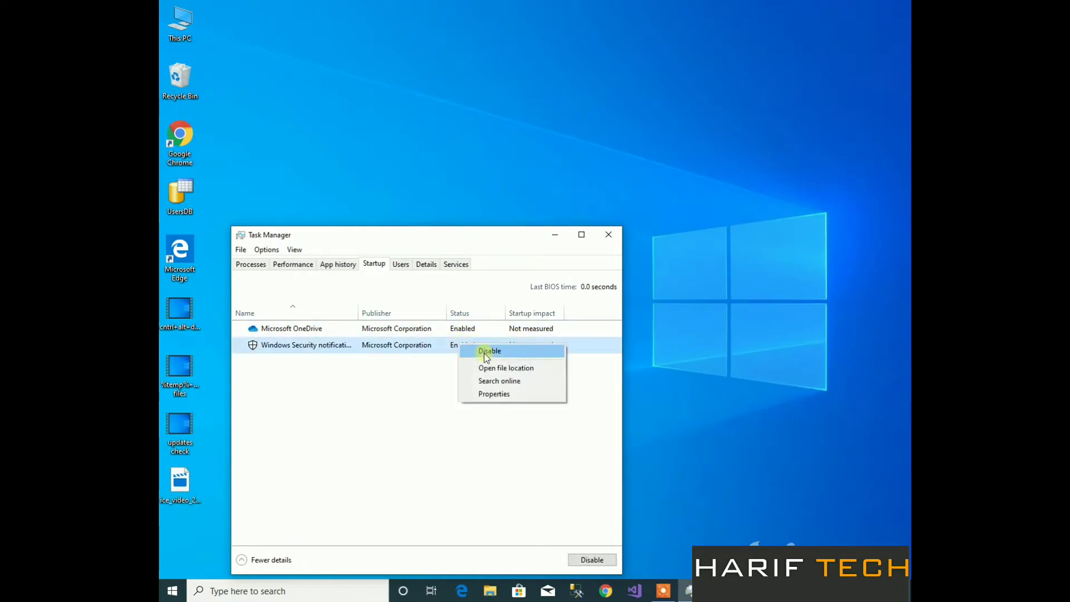
click(425, 399)
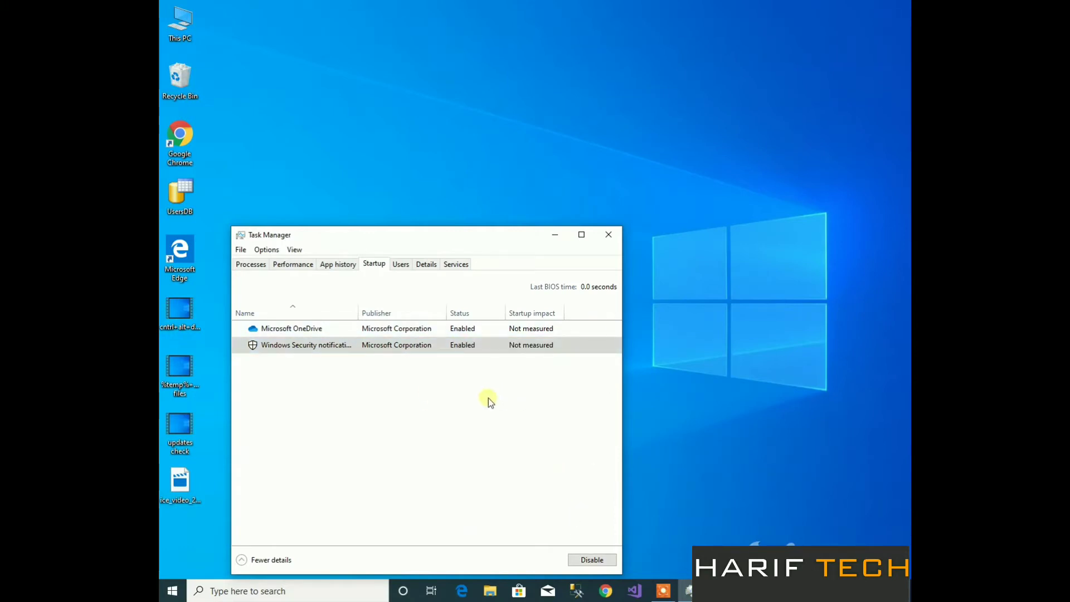
click(608, 235)
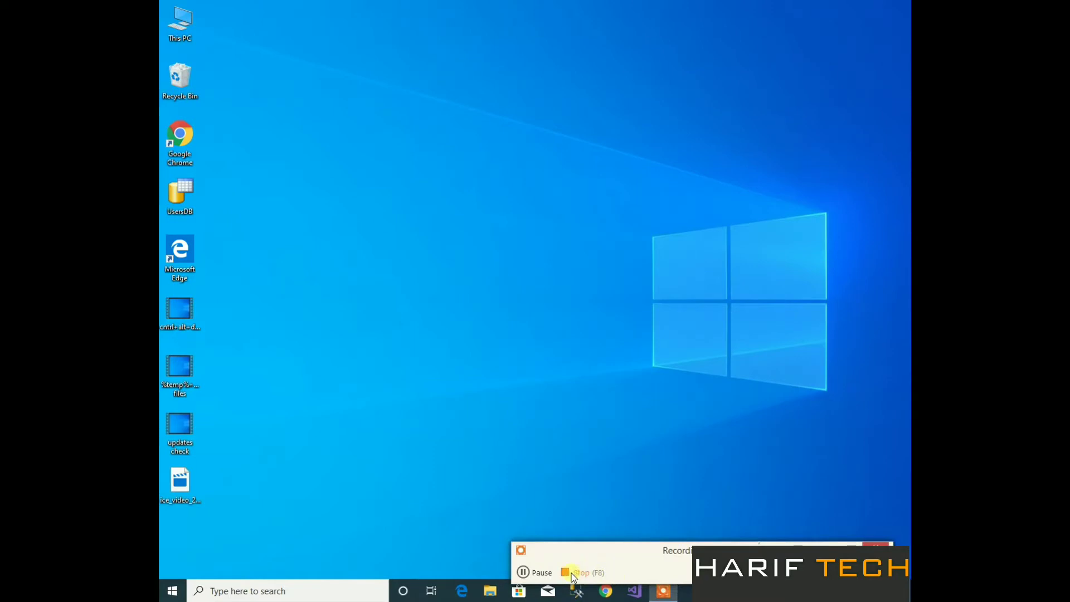
Open Task Manager and view the list of running apps and background processes.
right_click(699, 591)
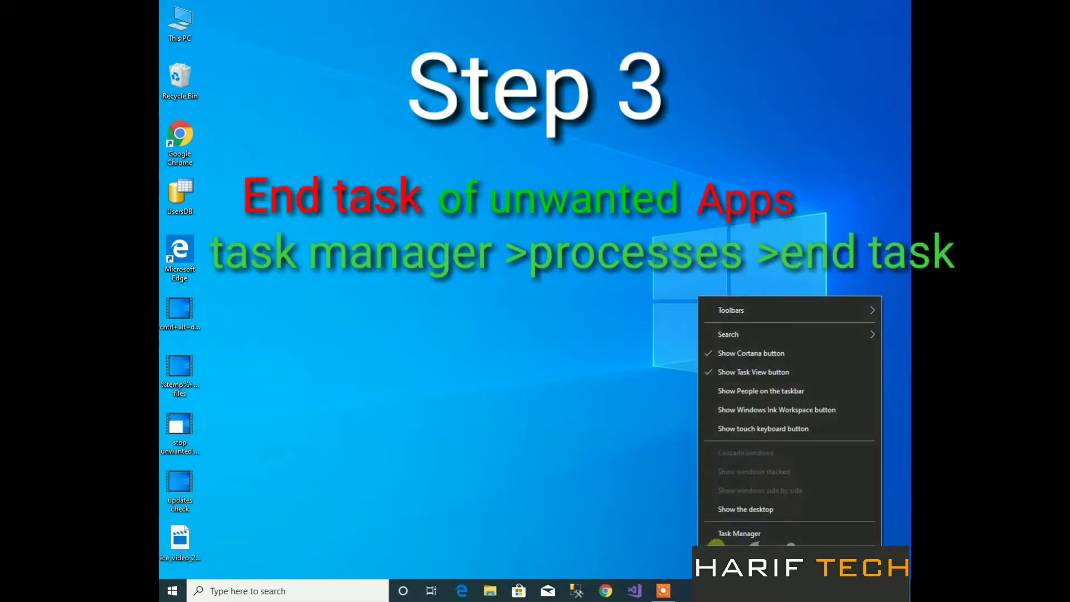
click(719, 535)
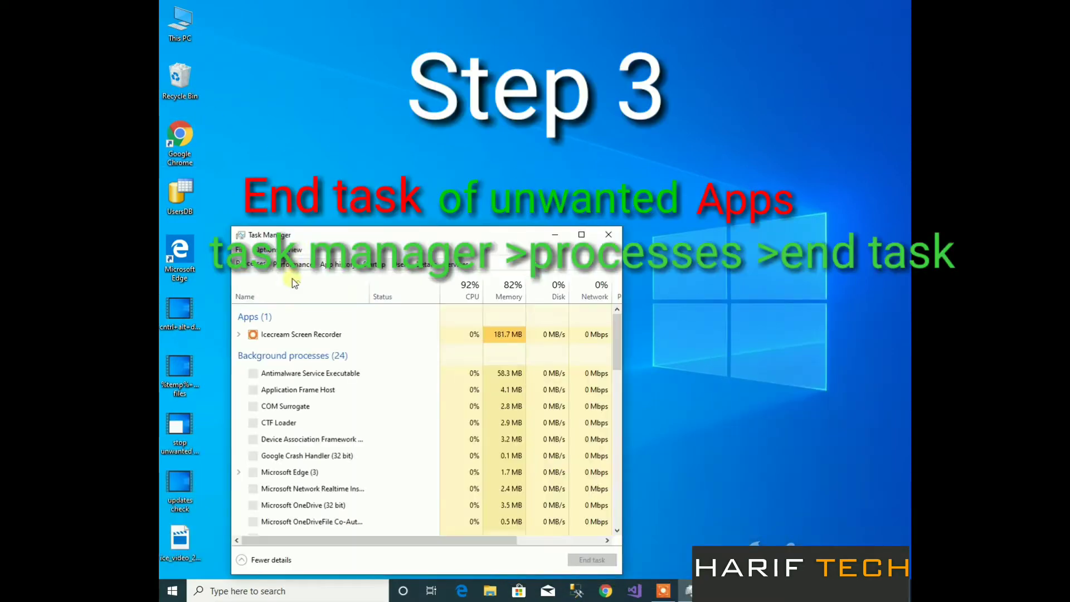
click(589, 237)
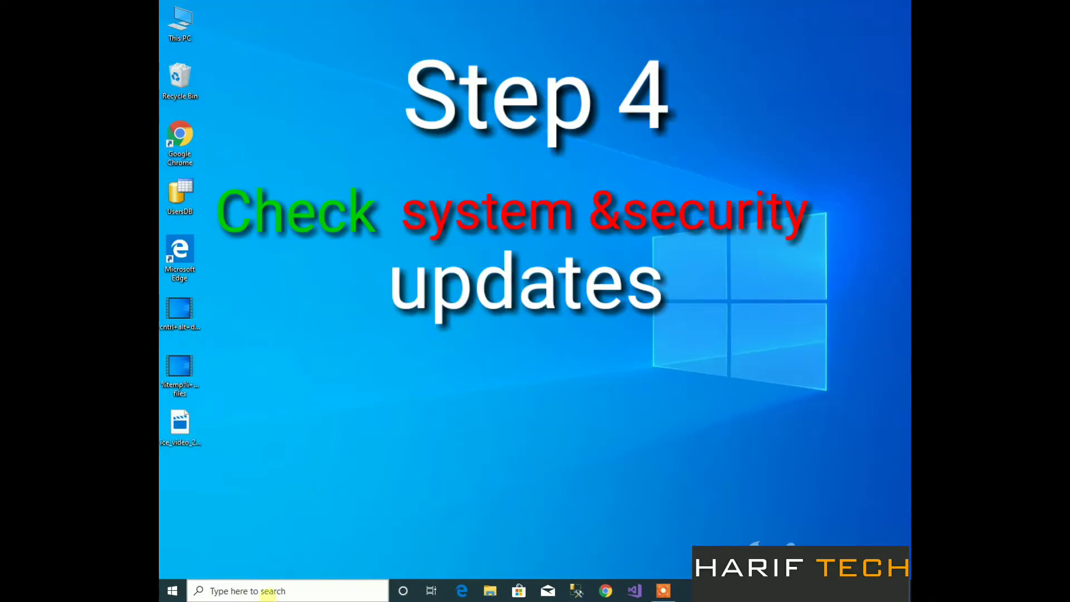
Search Windows for Settings and open its Update & Security section.
click(270, 592)
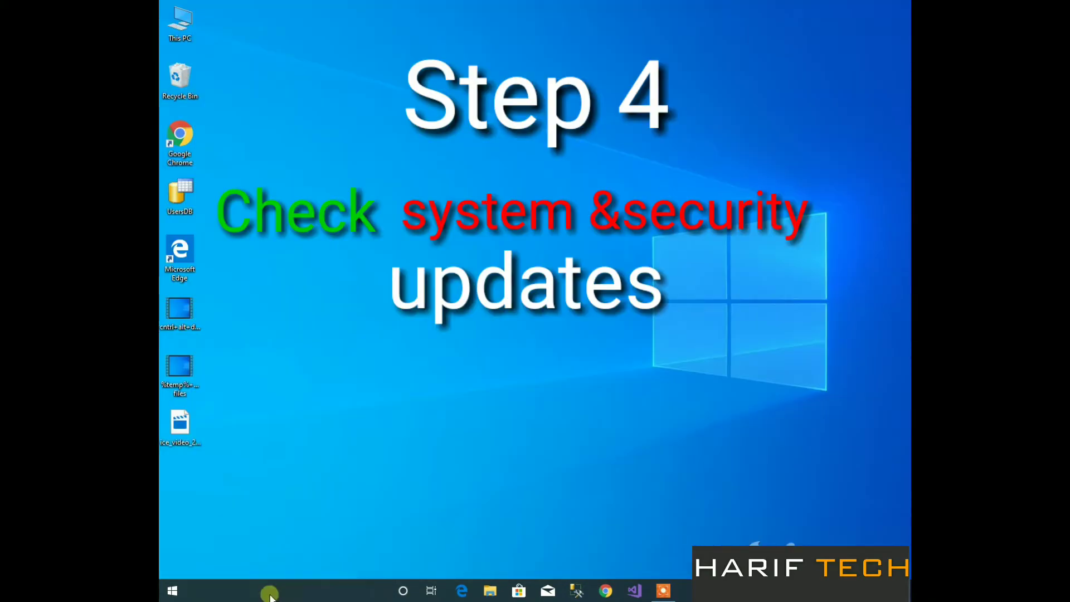
text(sett)
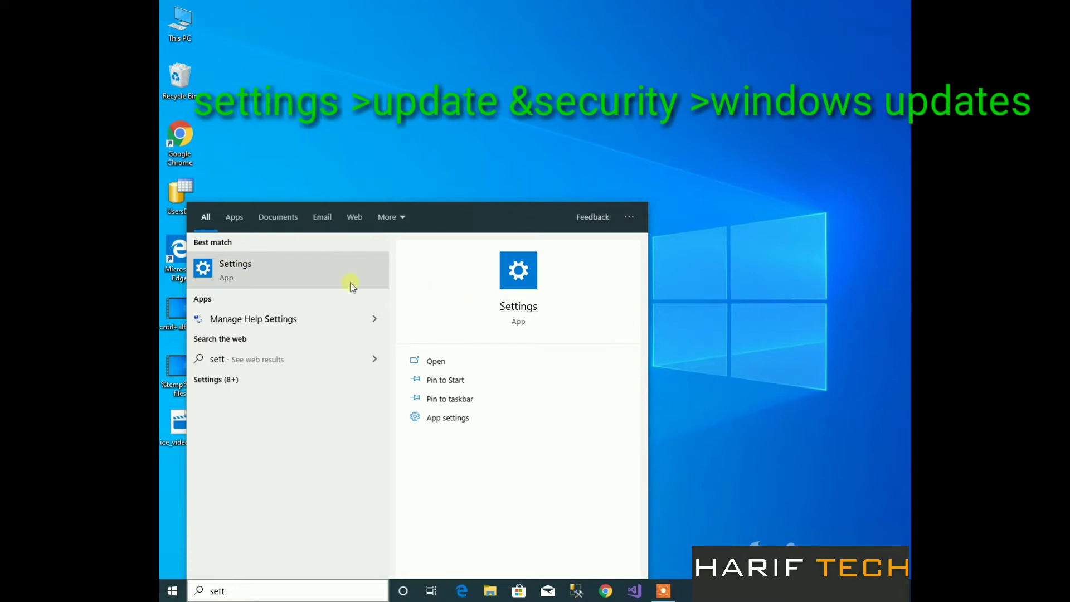
click(320, 277)
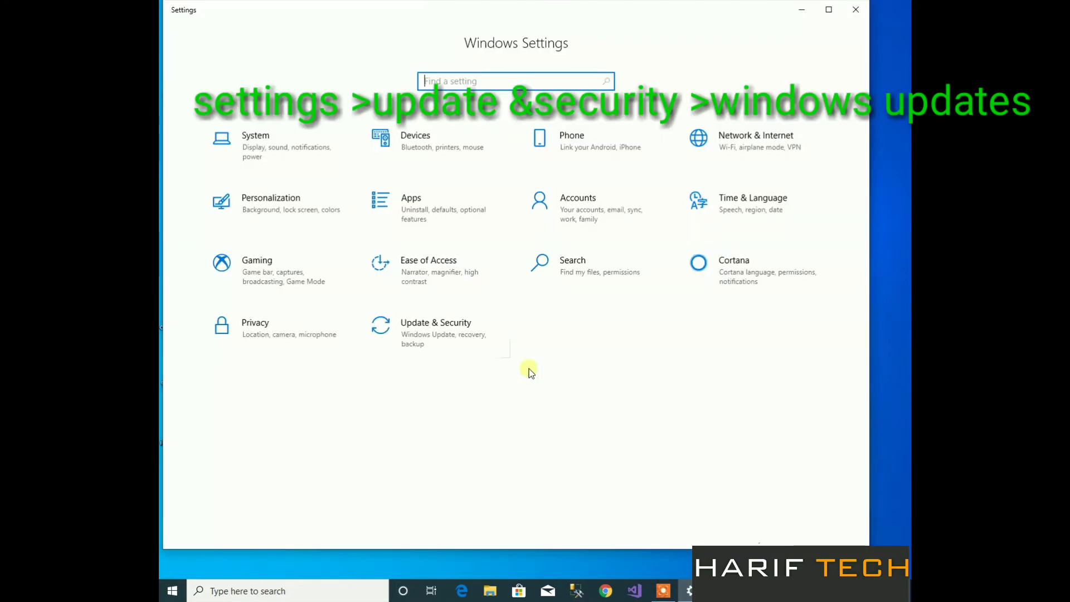
click(456, 337)
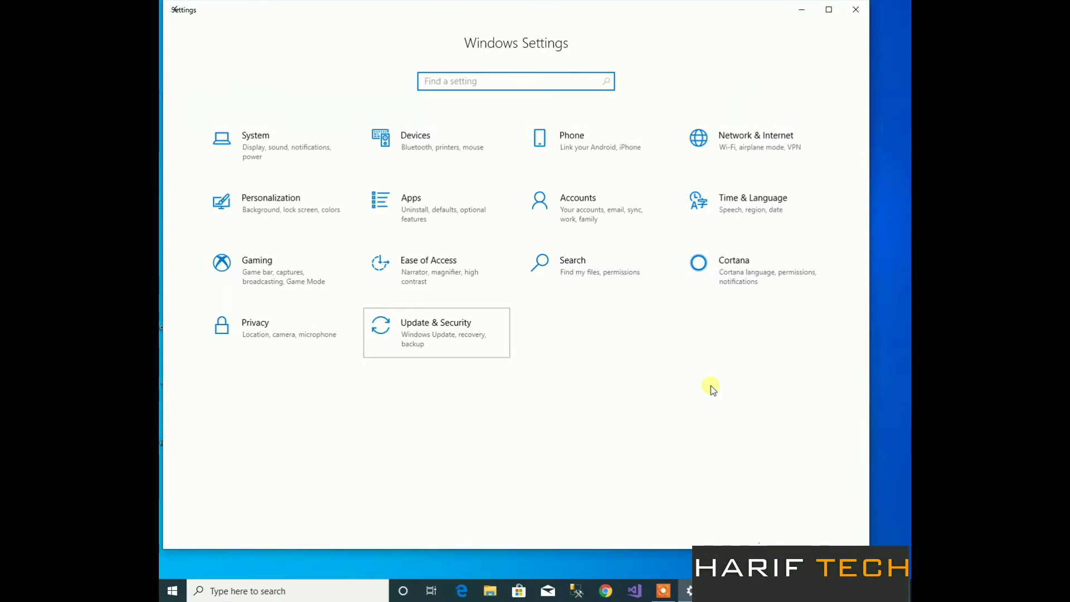
key(Return)
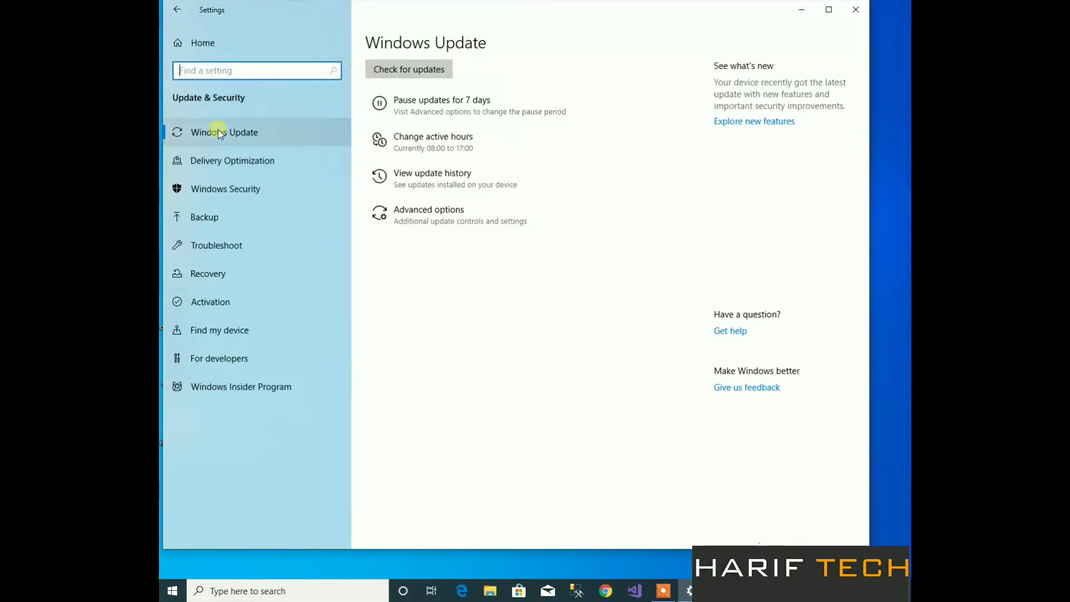
Check for new system updates in Windows Update.
click(429, 258)
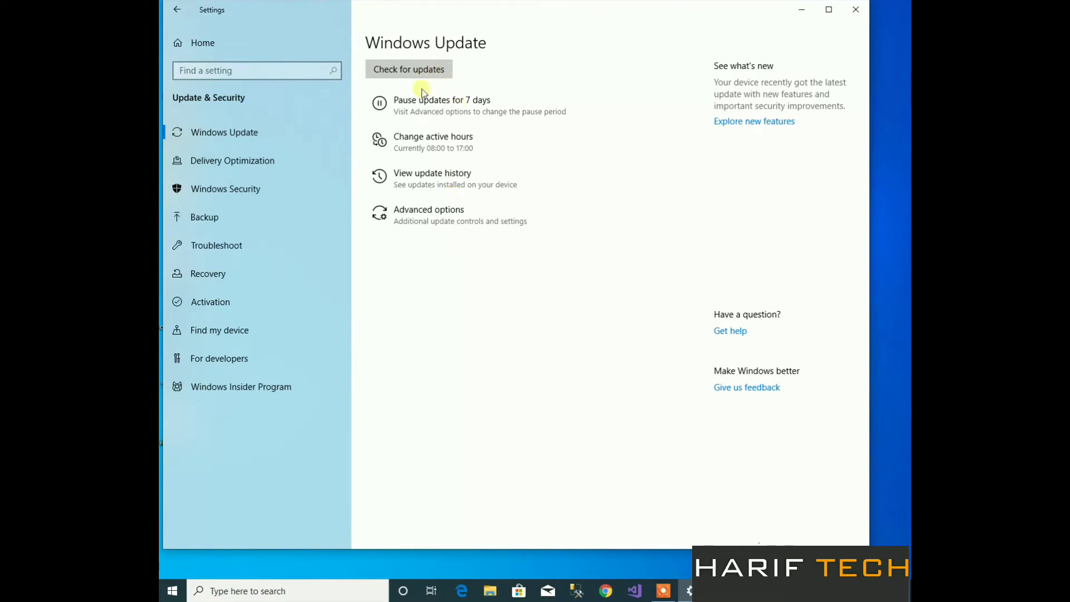
click(282, 138)
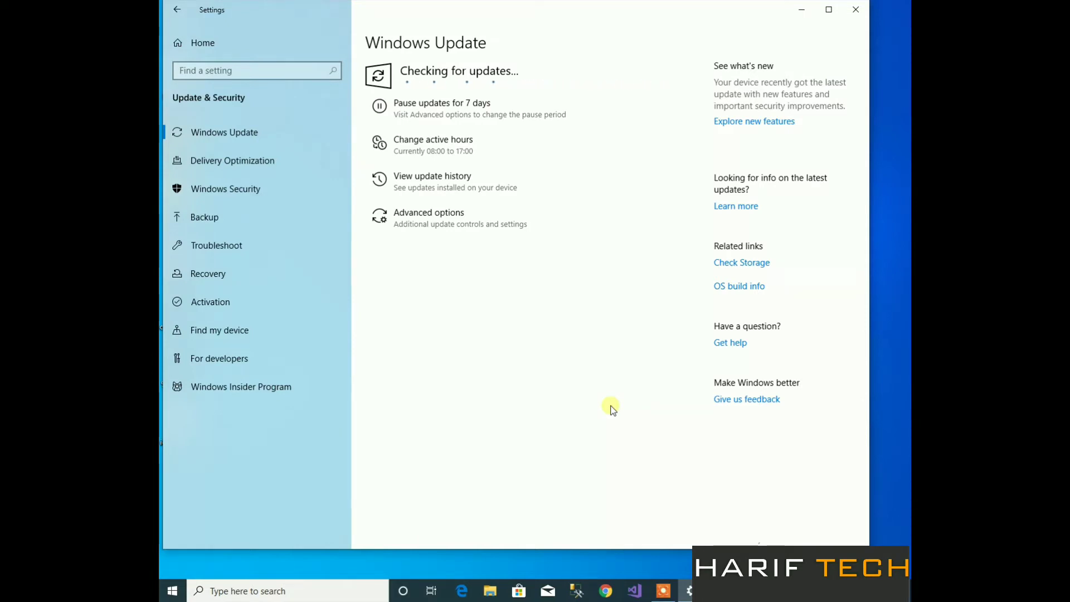
click(664, 592)
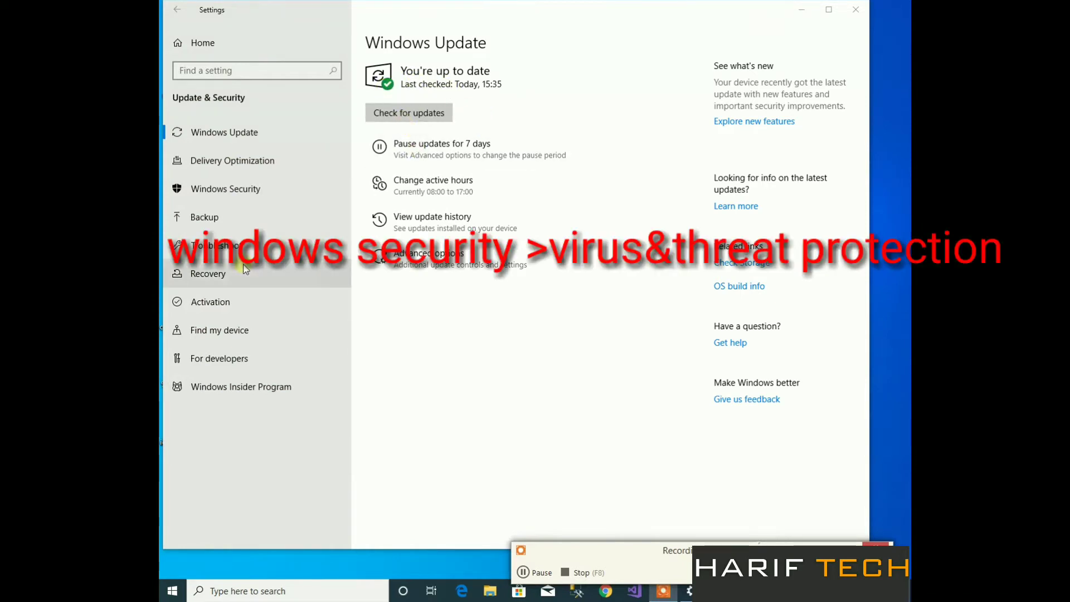
Open Virus & threat protection in Windows Security, review its threat, settings and update sections, and close the window.
click(237, 192)
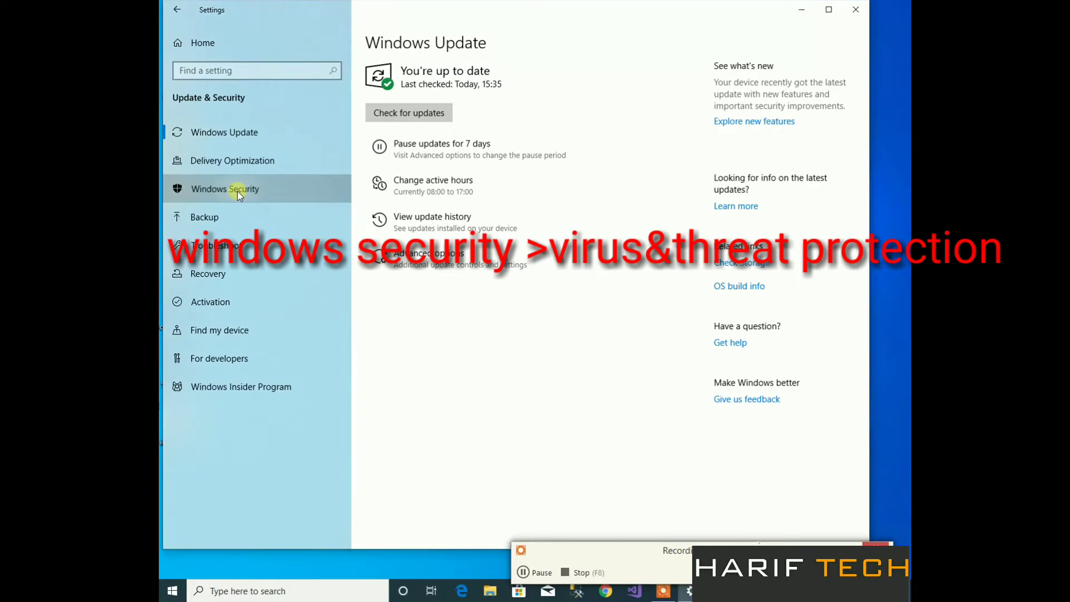
click(238, 191)
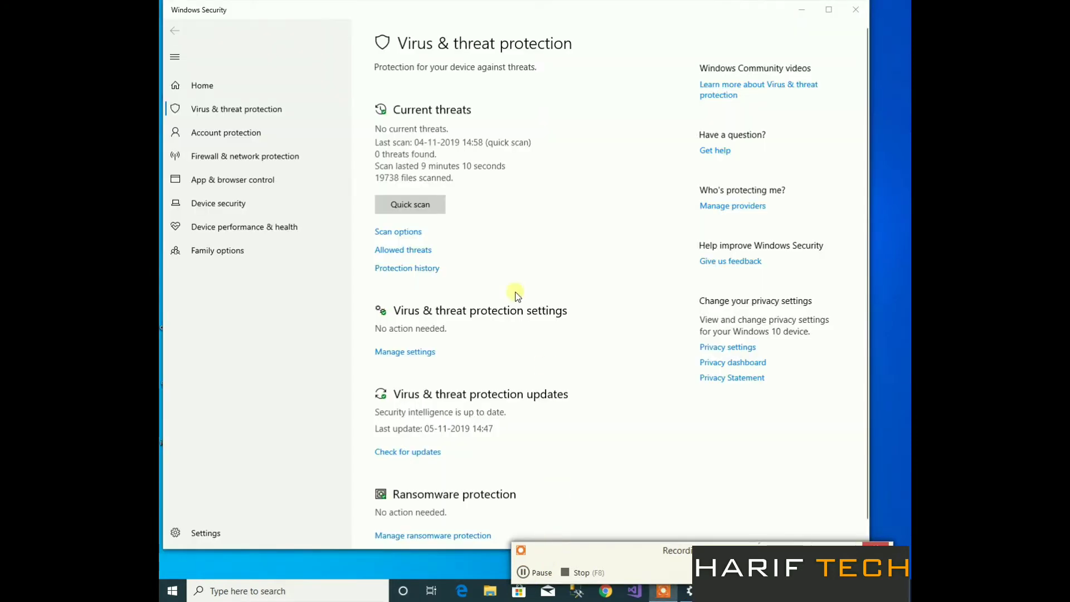
scroll(460, 407, down, 1)
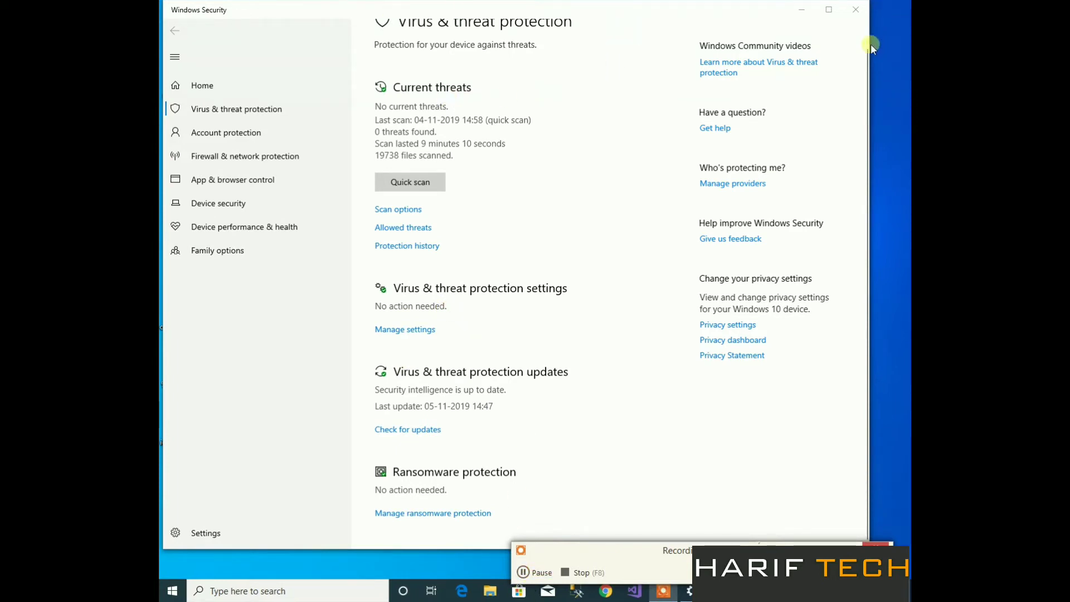
click(856, 15)
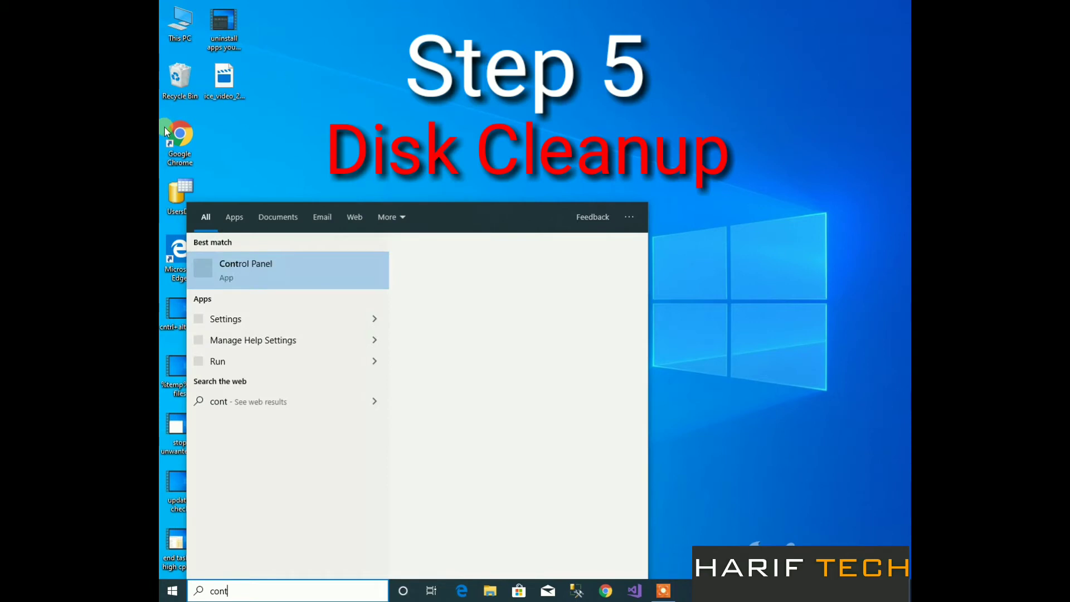
Open Disk Cleanup from Administrative Tools under Control Panel's System and Security, and choose drive C: as the drive to clean up.
click(255, 263)
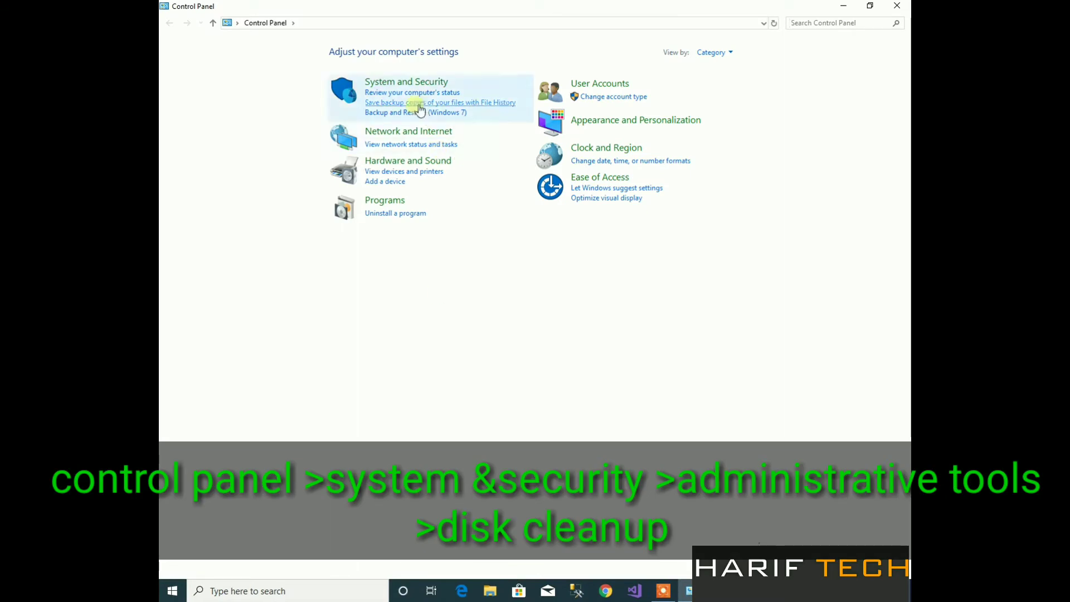
click(415, 85)
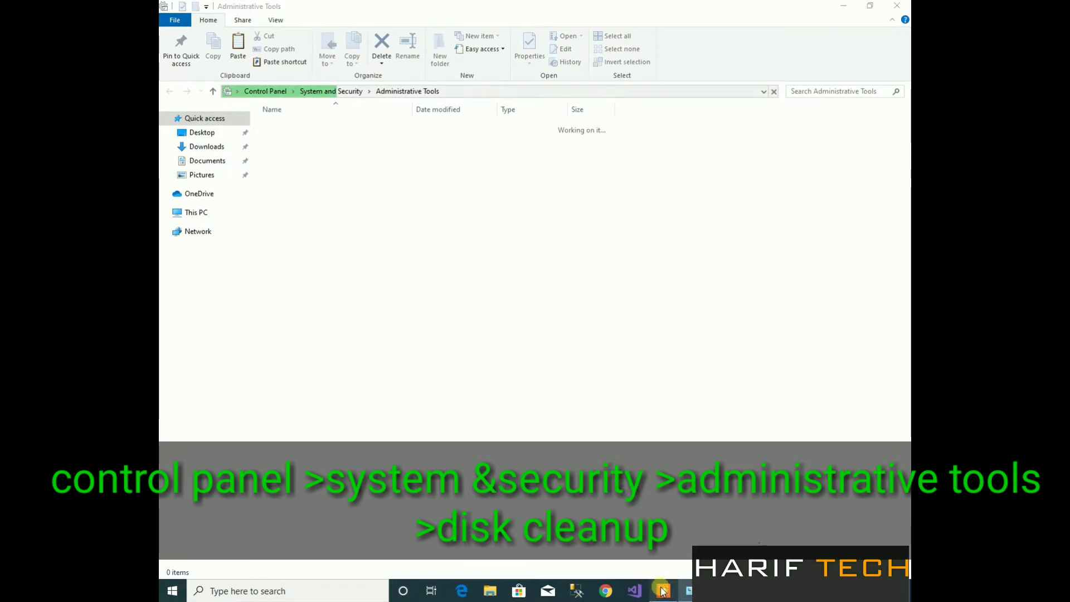
mouse_move(663, 591)
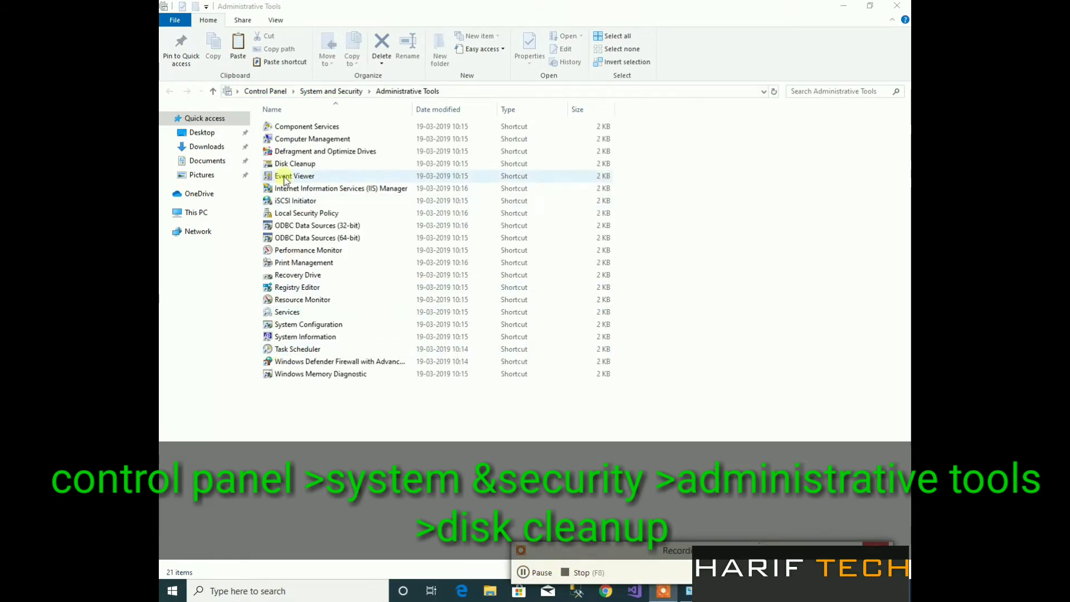
click(287, 166)
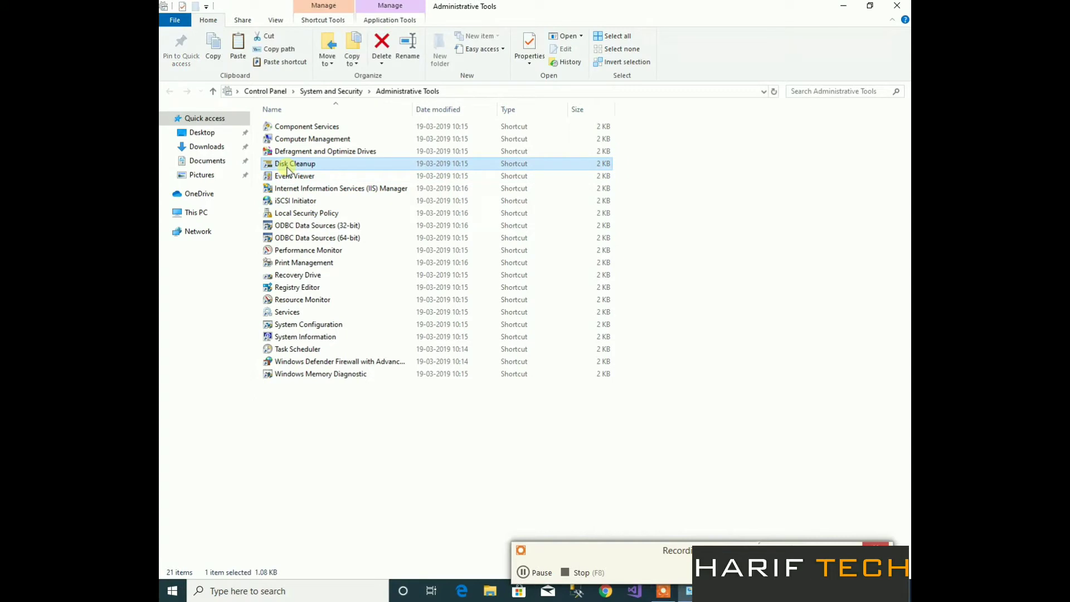
double_click(288, 166)
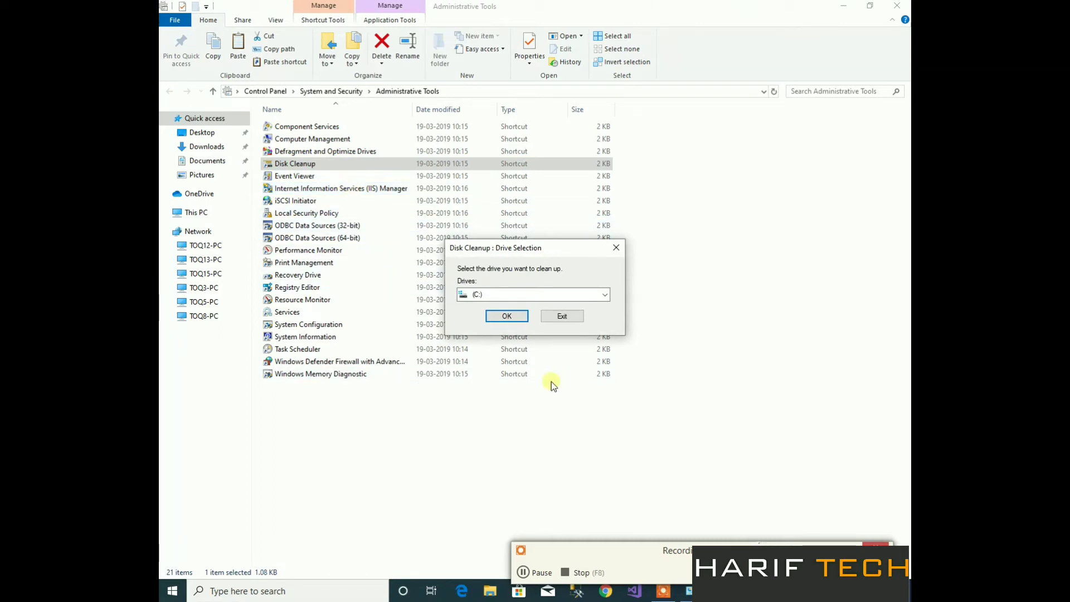
click(546, 574)
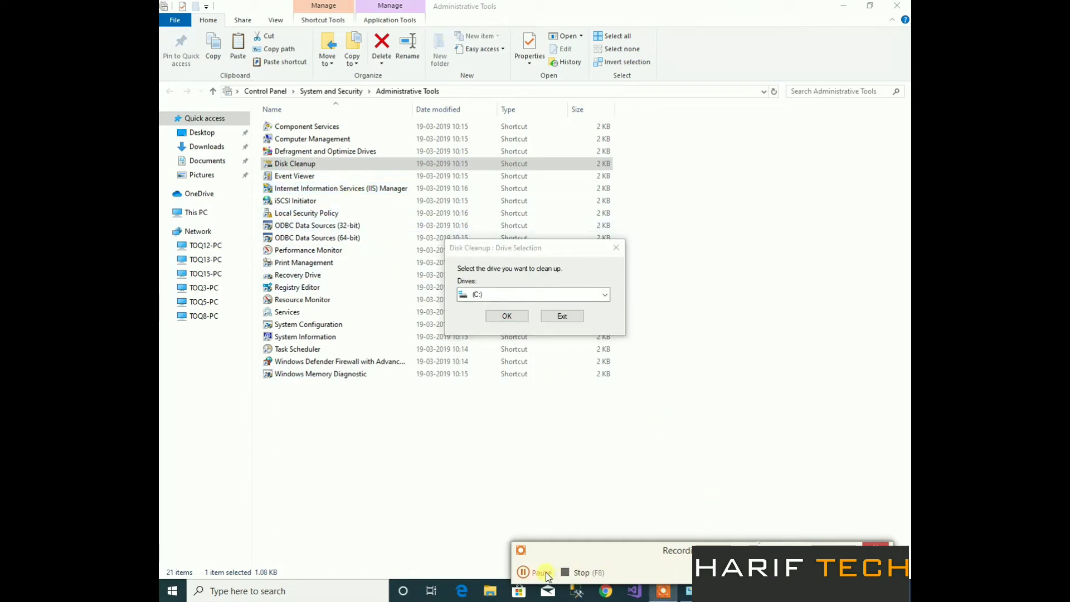
click(506, 316)
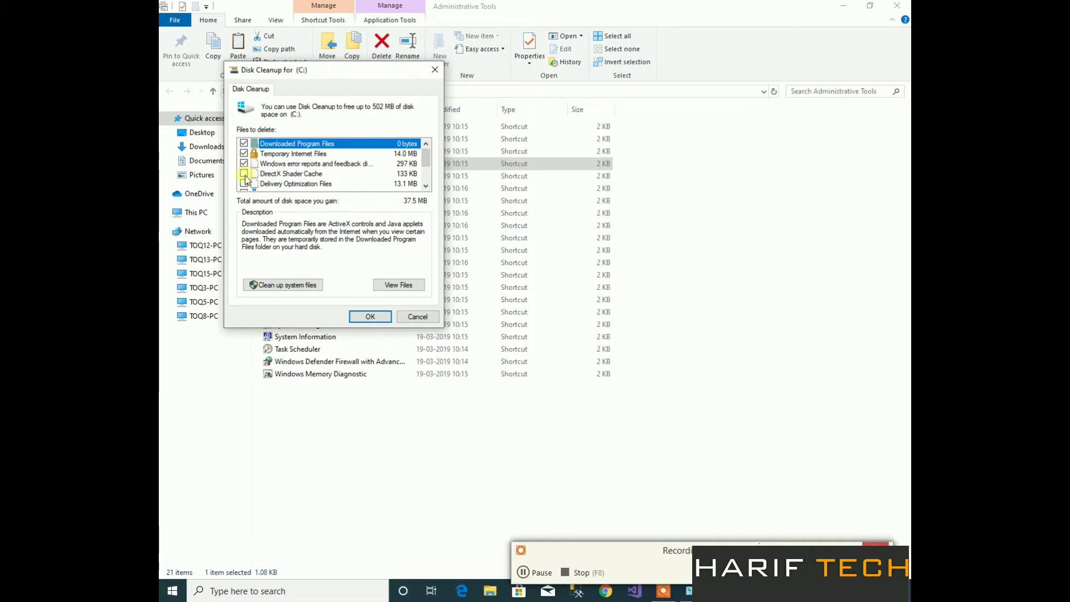
Include Recycle Bin, Downloads and Delivery Optimization Files among the files to delete from drive C:.
scroll(247, 182, down, 1)
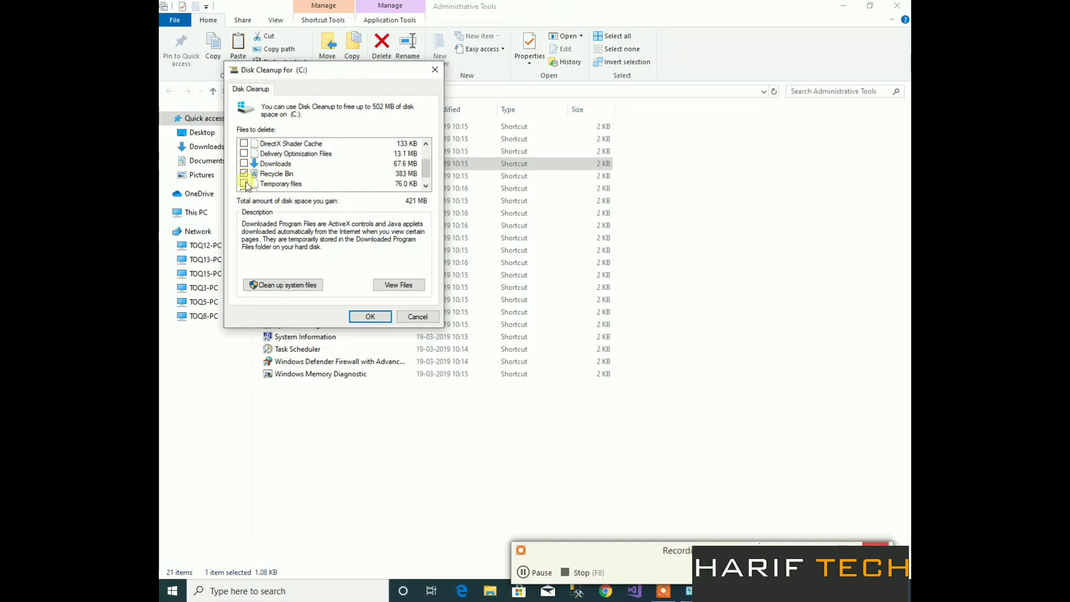
scroll(247, 187, down, 1)
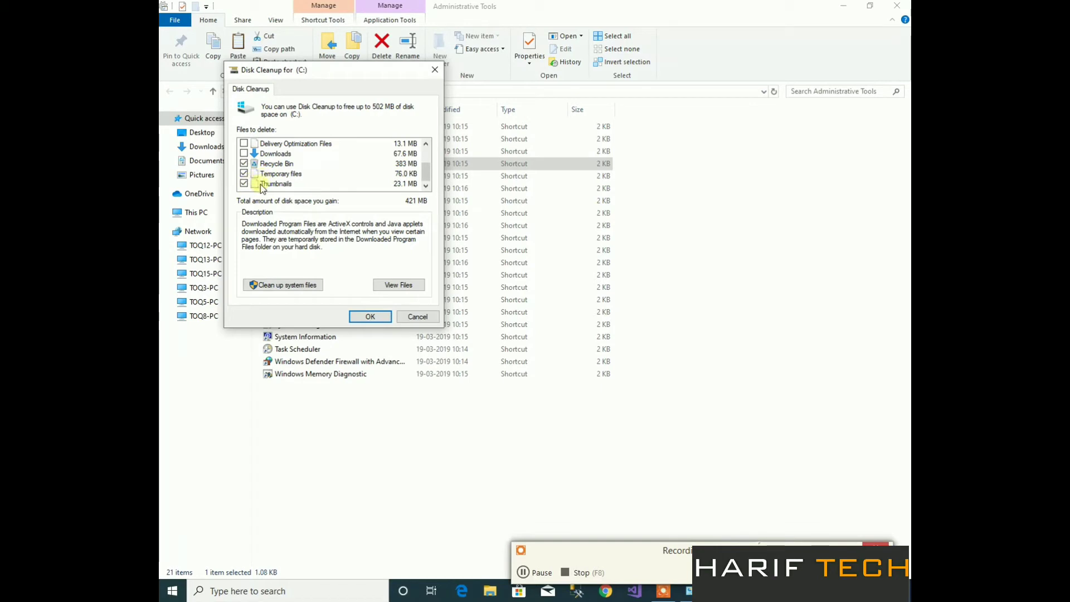
click(243, 154)
scroll(251, 165, up, 2)
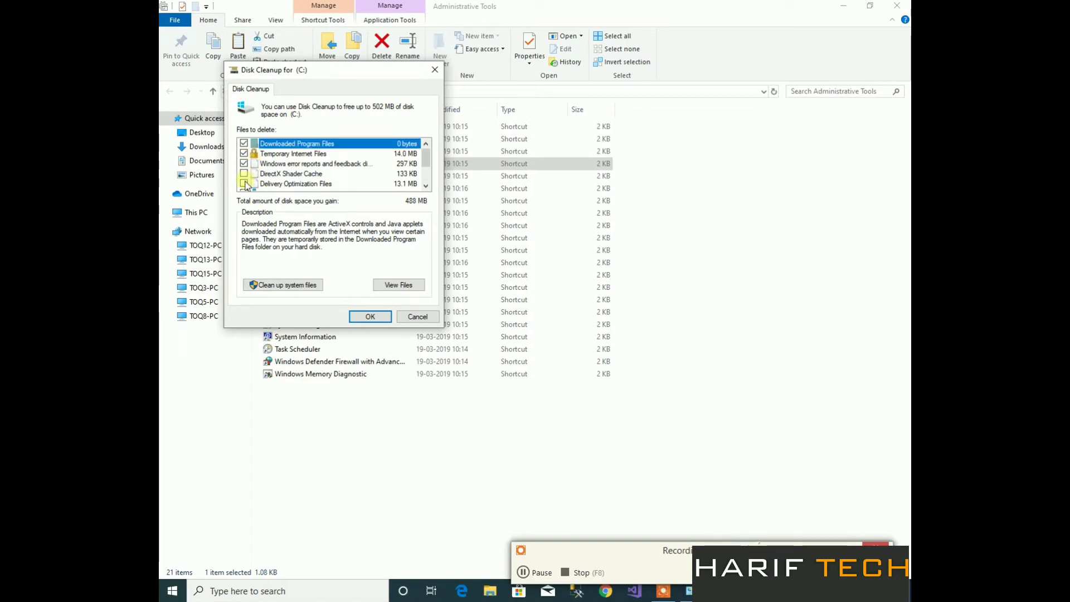
click(244, 184)
scroll(290, 190, down, 3)
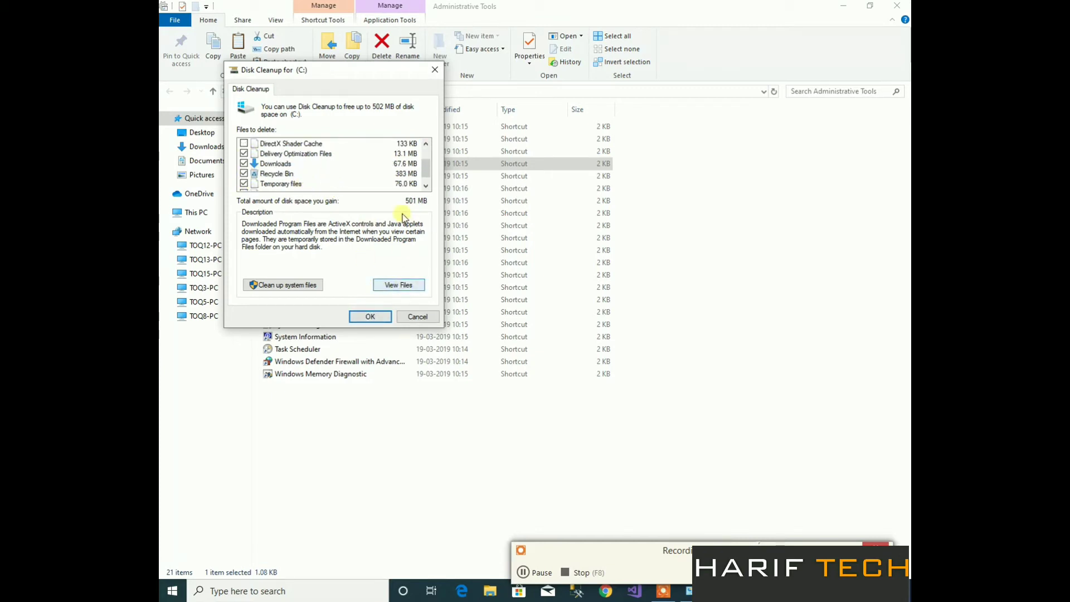
Run the cleanup of drive C: and confirm permanent deletion of the selected files.
click(371, 319)
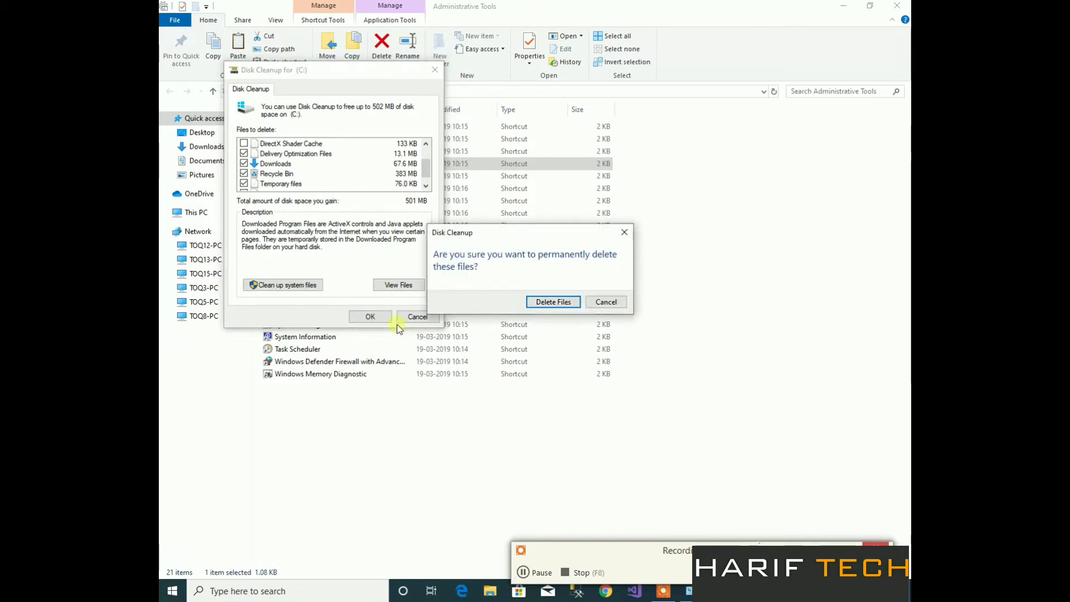
click(559, 309)
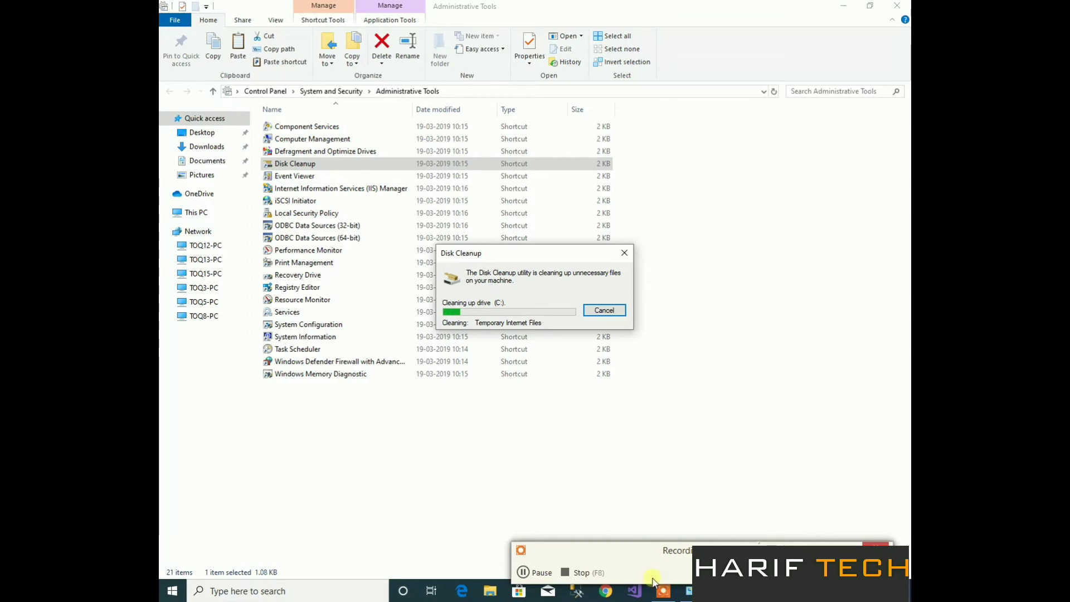
click(543, 571)
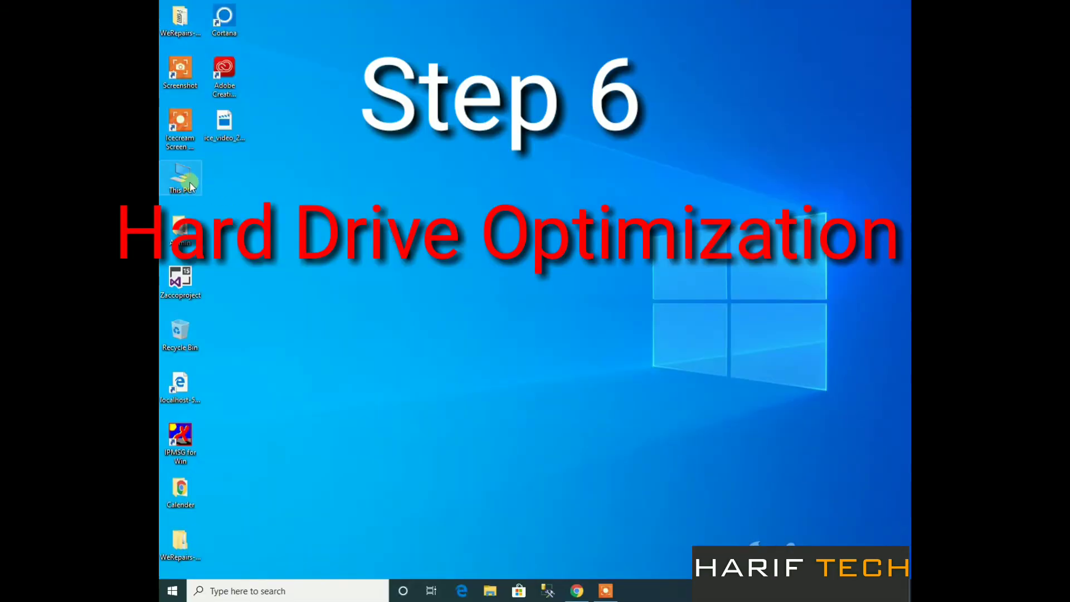
Open Optimize Drives from the properties of Local Disk (C:) in This PC, and check the status of drives D: and E:.
double_click(187, 182)
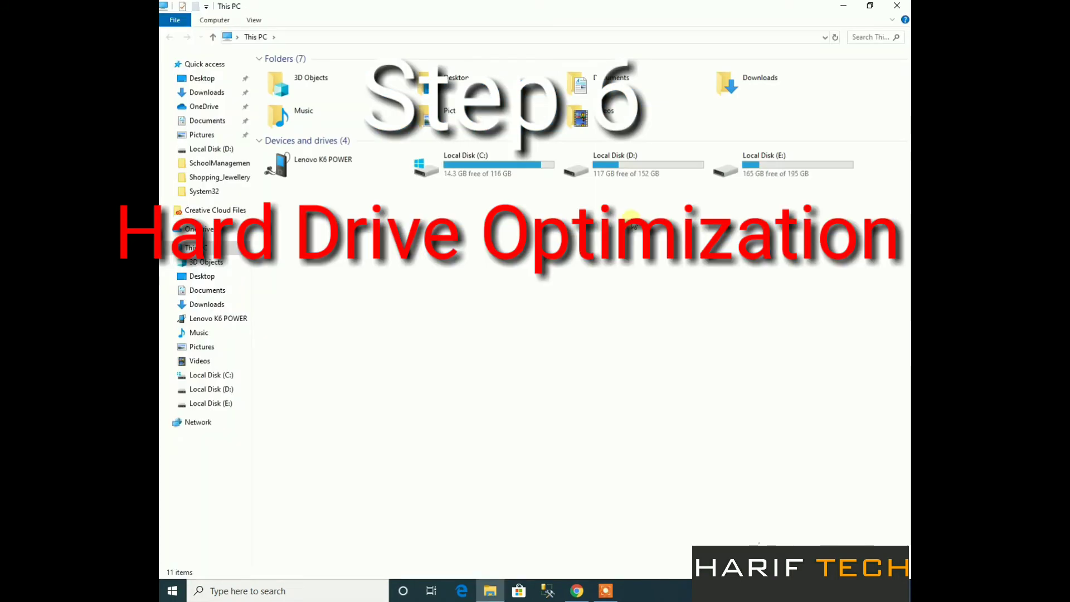
click(500, 173)
right_click(501, 174)
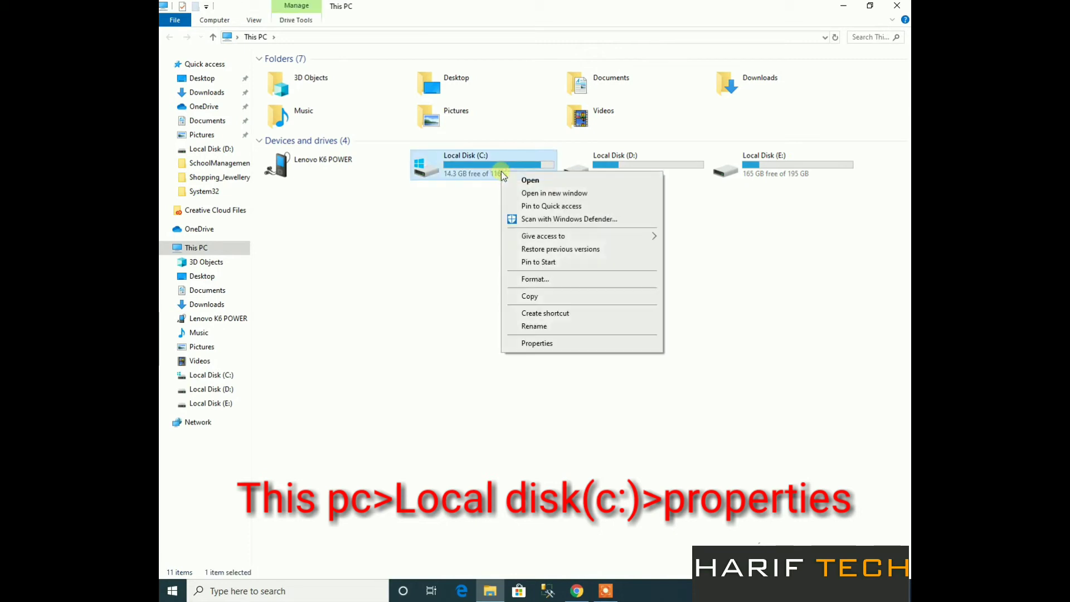
click(538, 342)
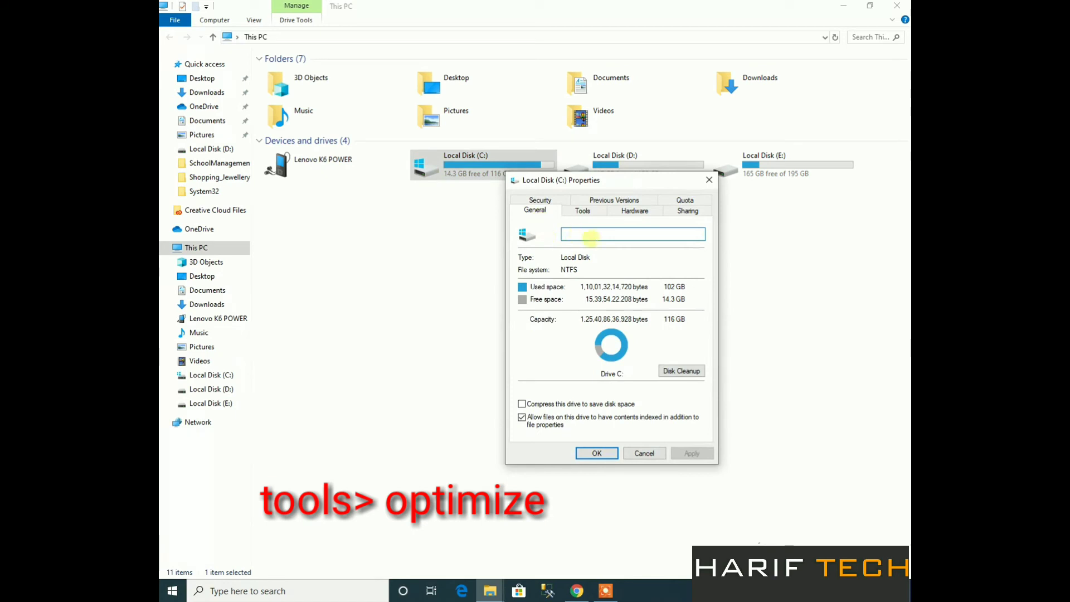
click(599, 214)
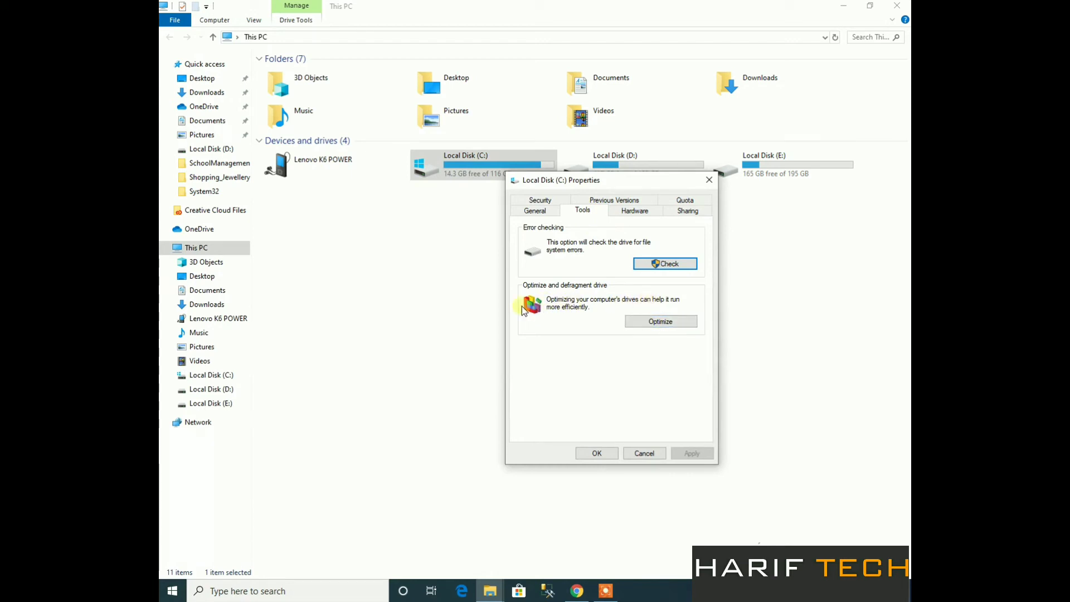
click(646, 323)
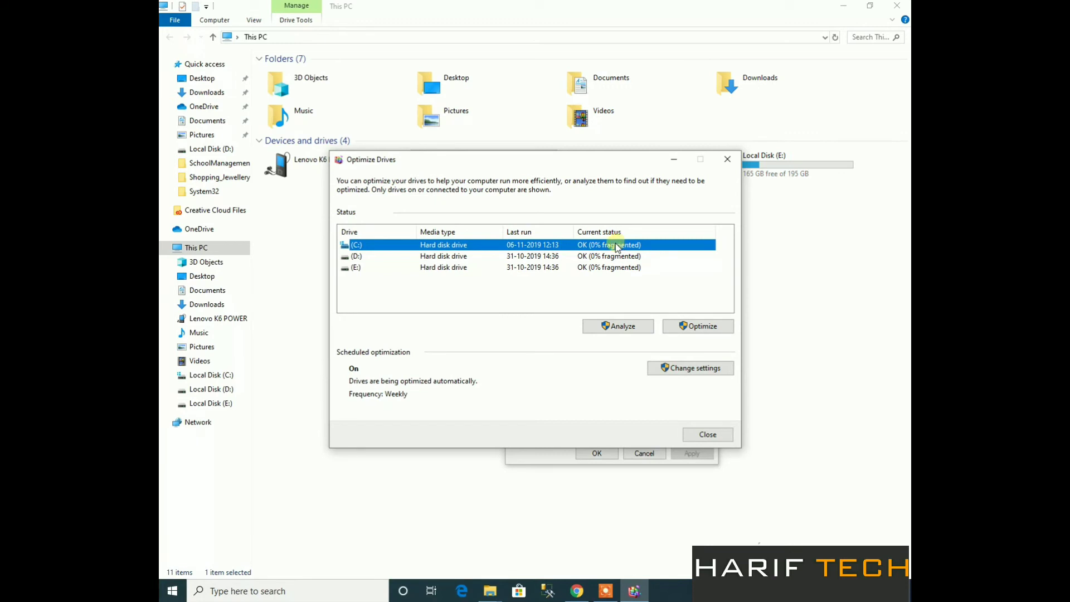
click(576, 257)
click(578, 268)
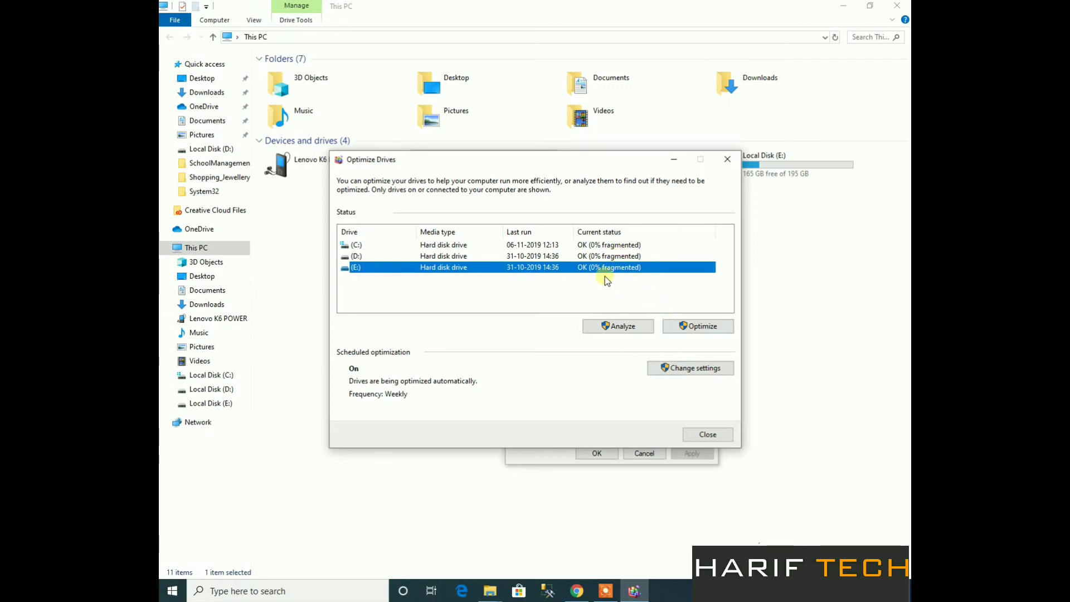
Optimize drive C: in the list of drives and check its status once the optimization has run.
click(606, 245)
click(700, 328)
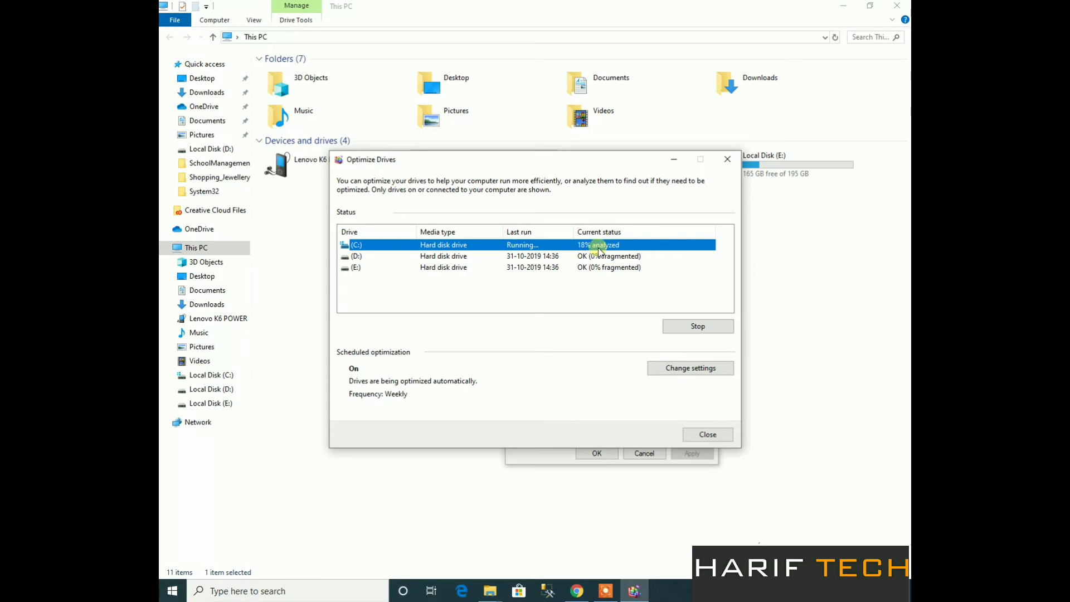
click(606, 592)
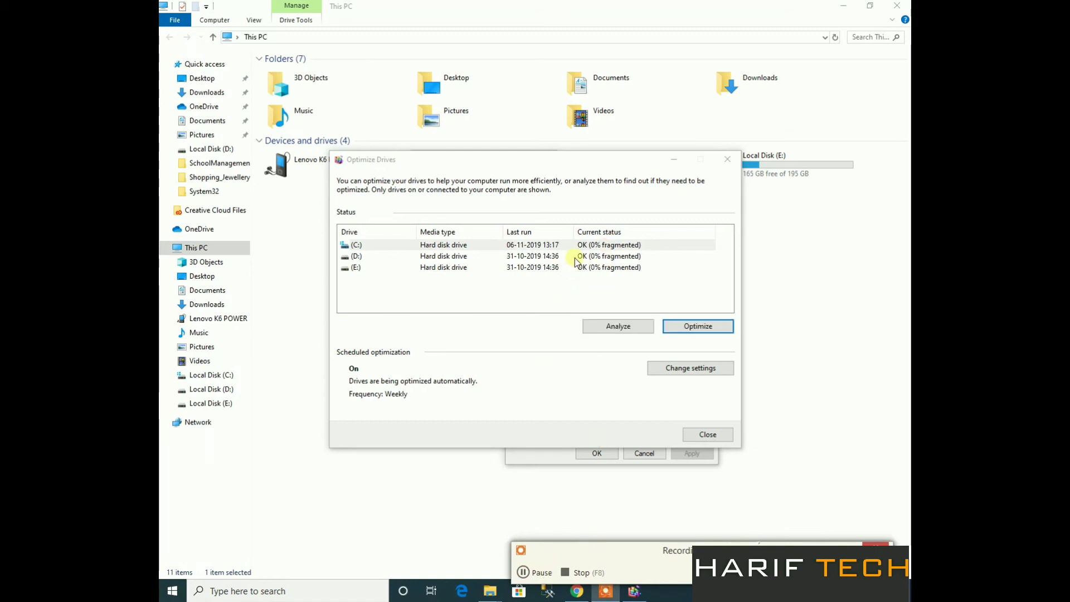
click(579, 247)
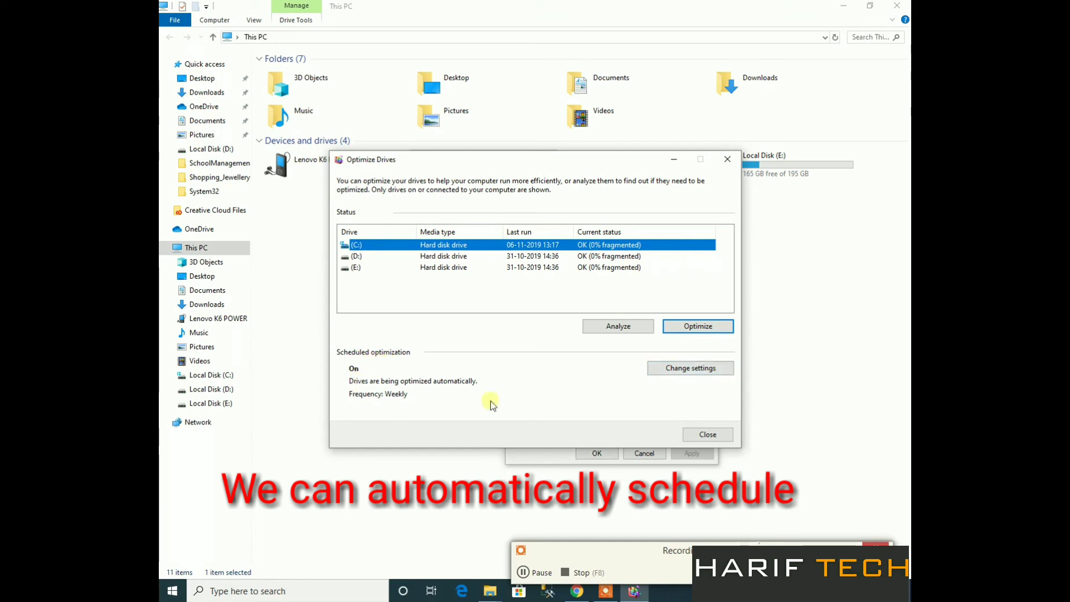
Review the scheduled optimization's frequency options and included drives without changing them, and close Optimize Drives.
click(677, 368)
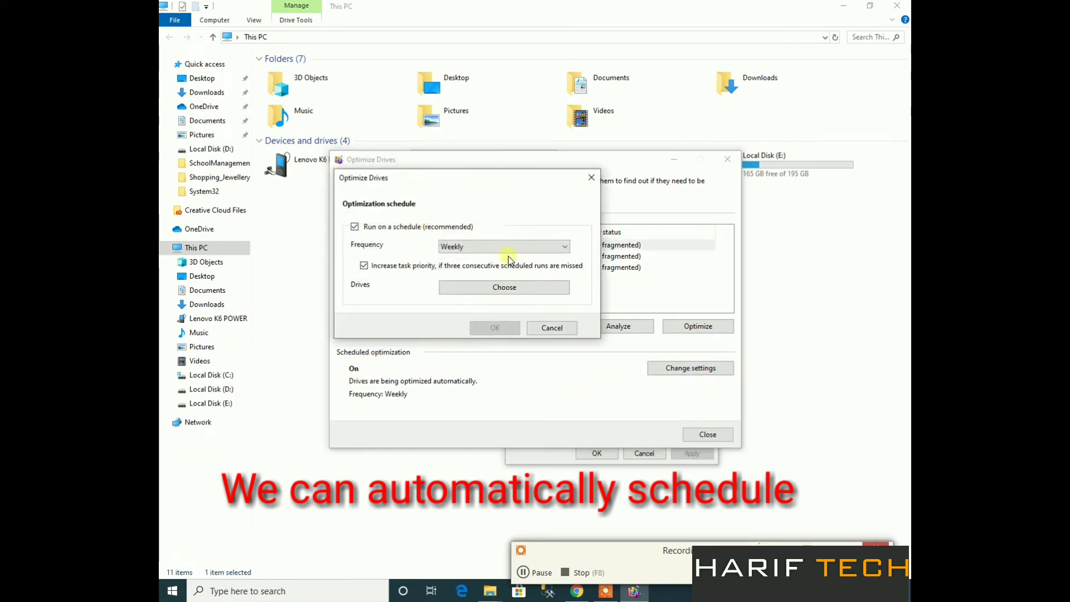
click(507, 251)
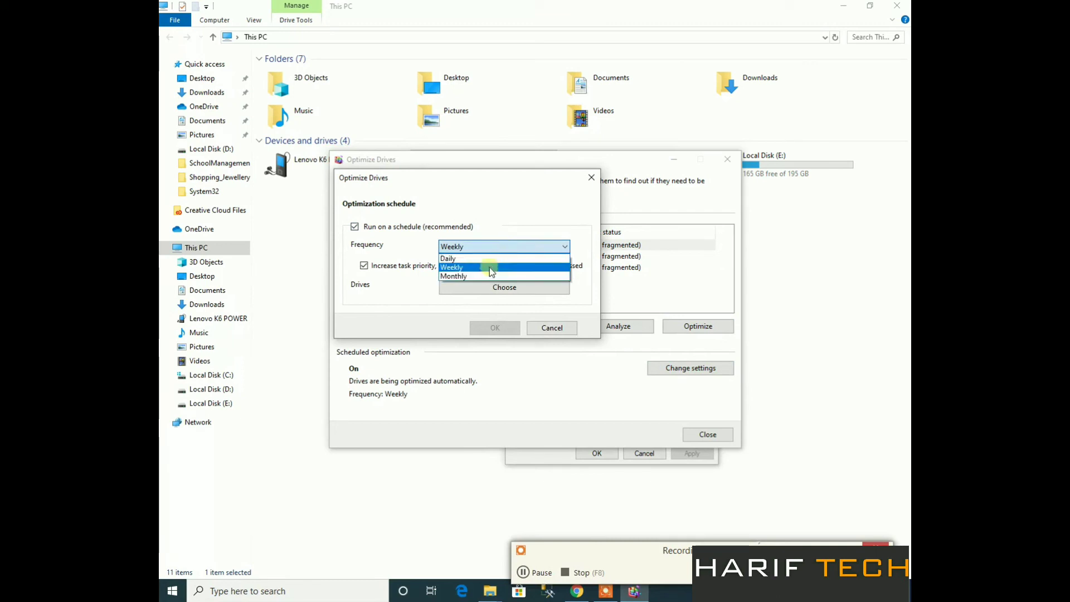
click(489, 249)
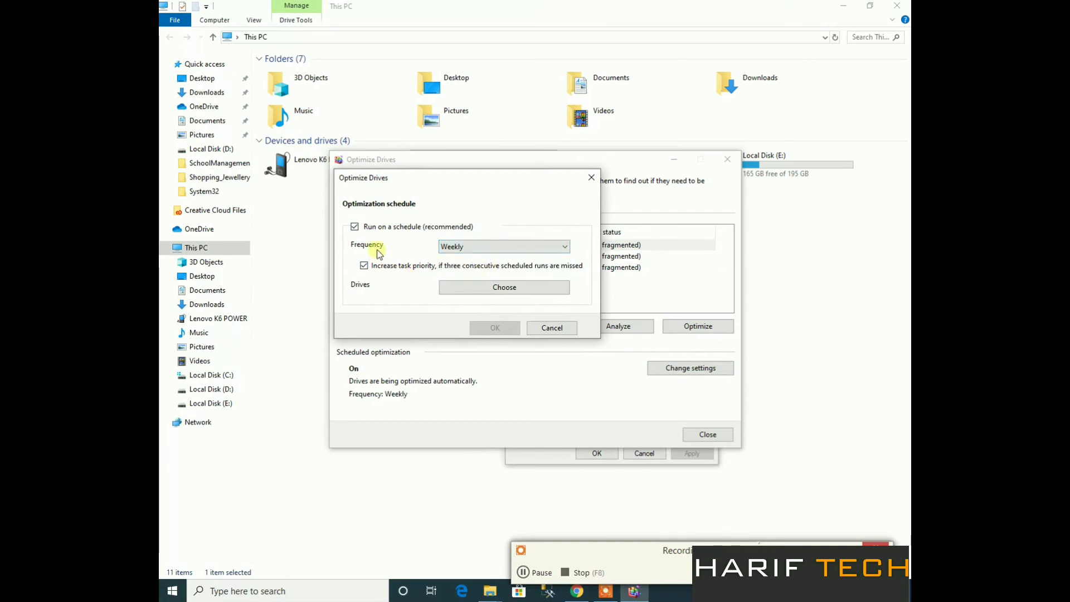
click(557, 290)
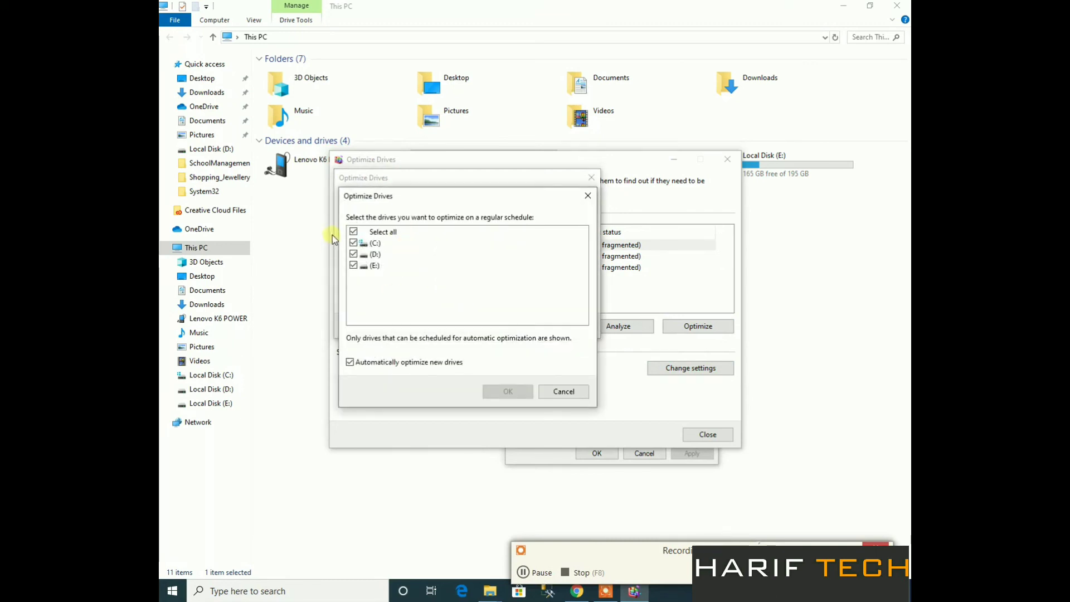
click(553, 390)
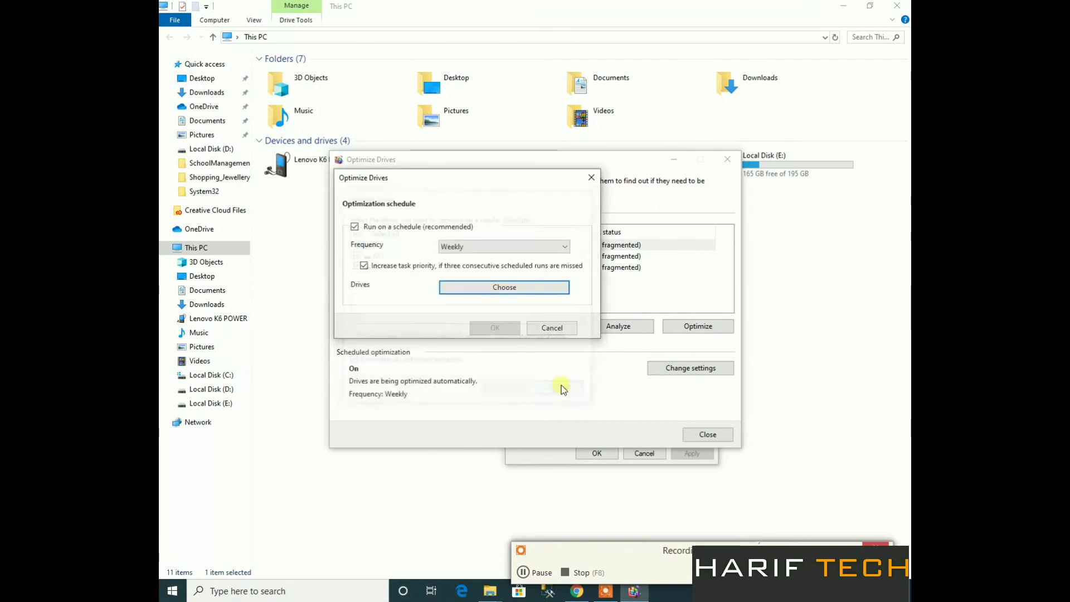
click(552, 327)
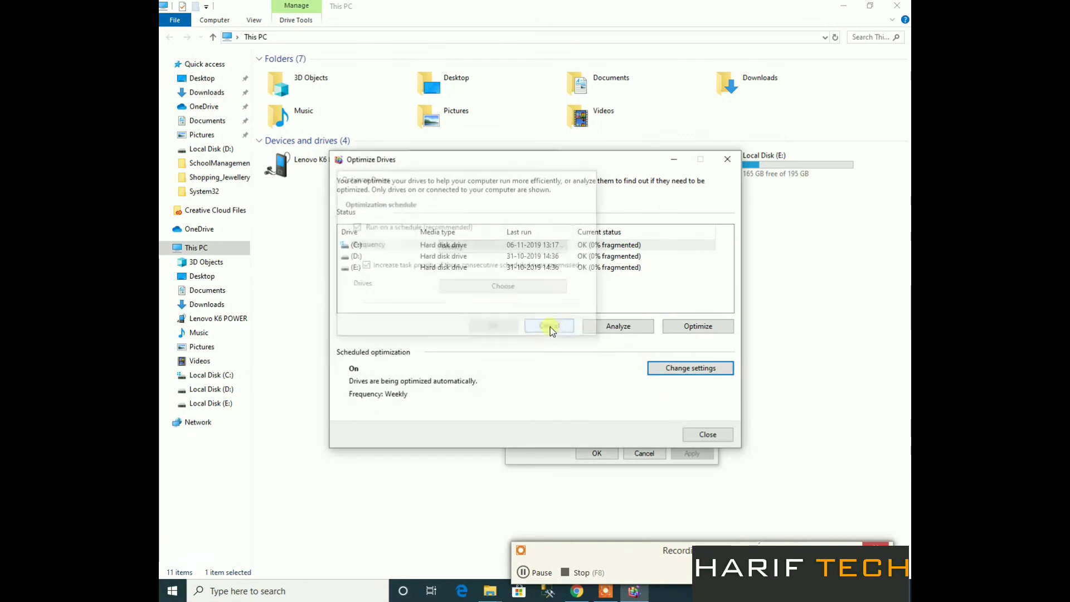
click(721, 436)
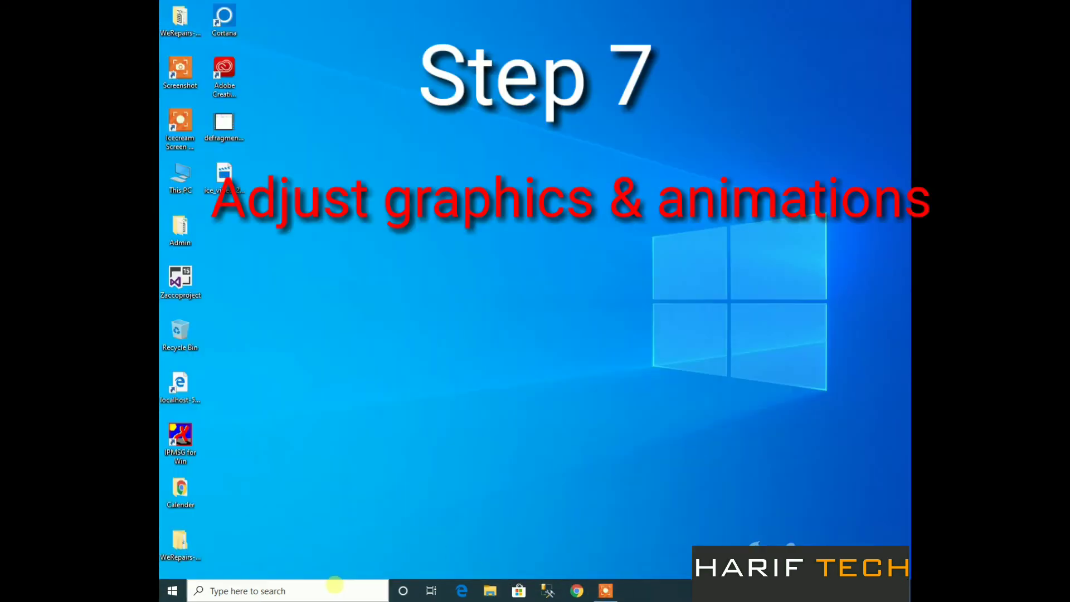
Open the advanced system settings from the System page under Control Panel's System and Security.
click(335, 585)
text(c)
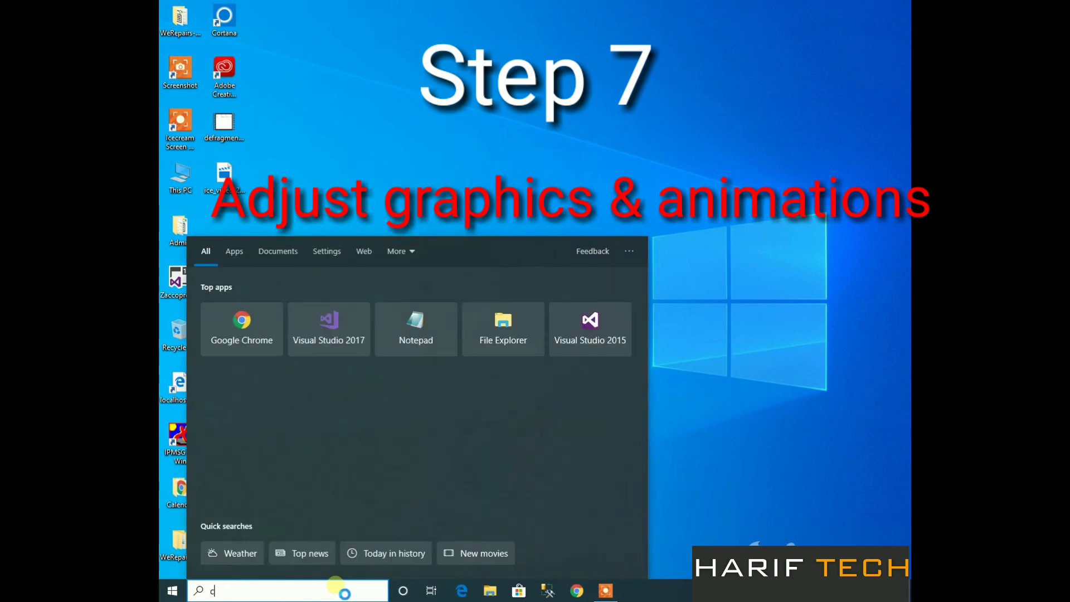
text(ontrol)
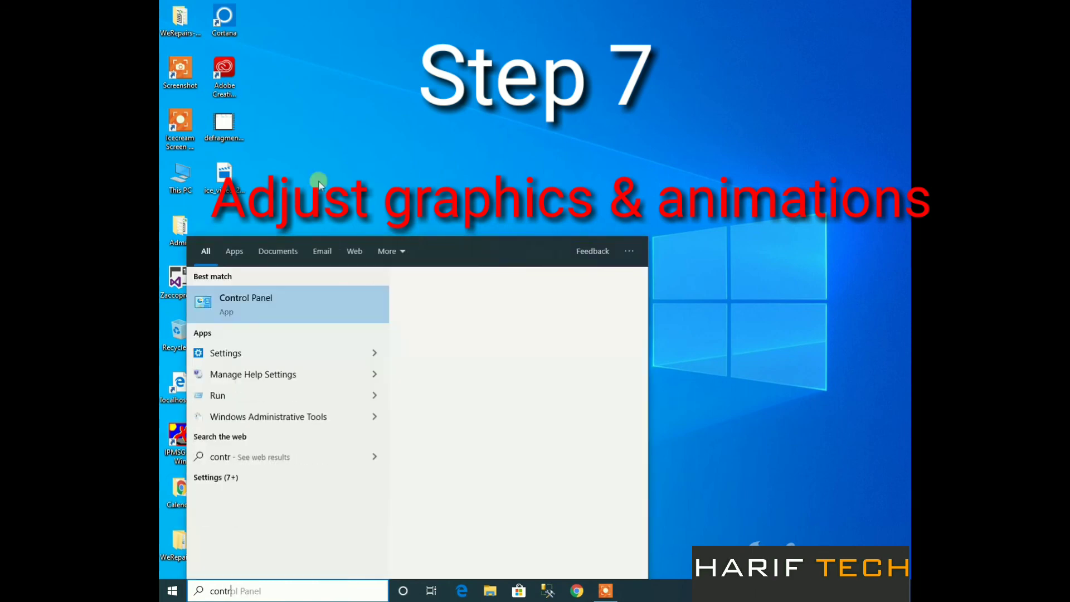
click(319, 294)
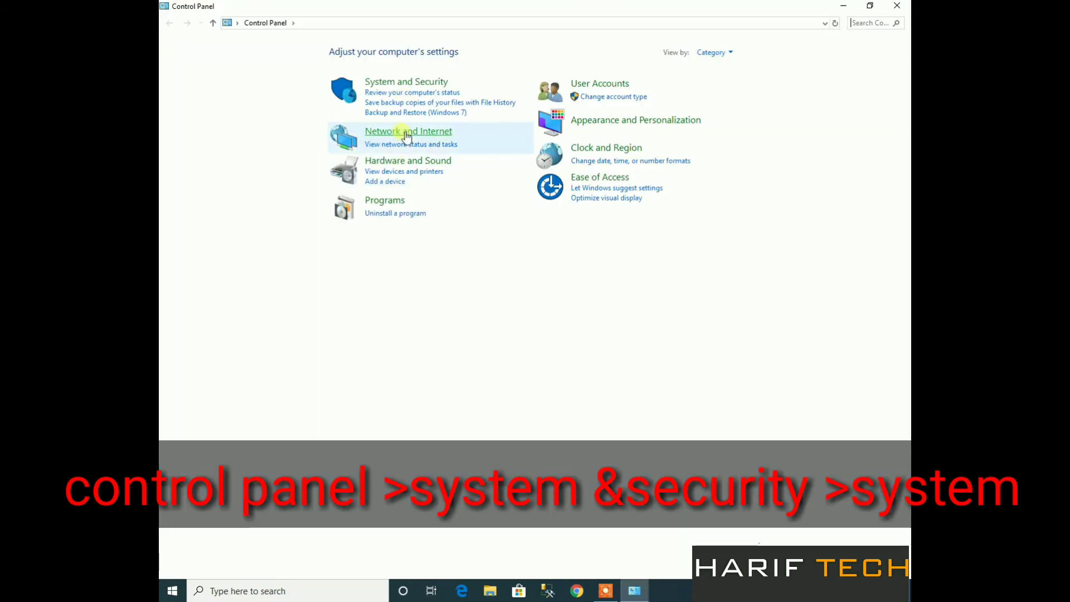
click(405, 84)
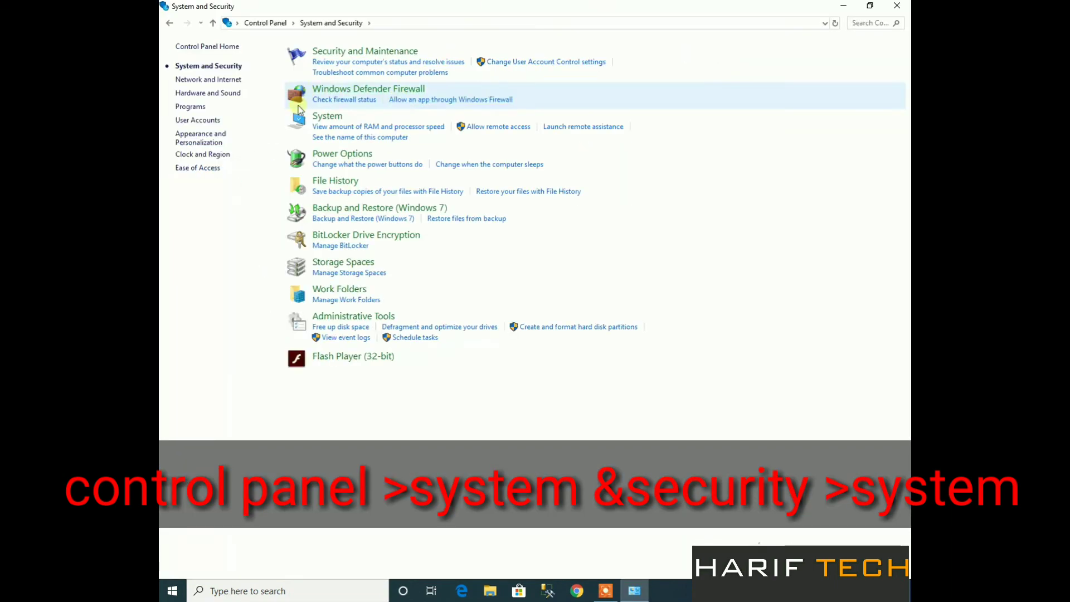
click(332, 118)
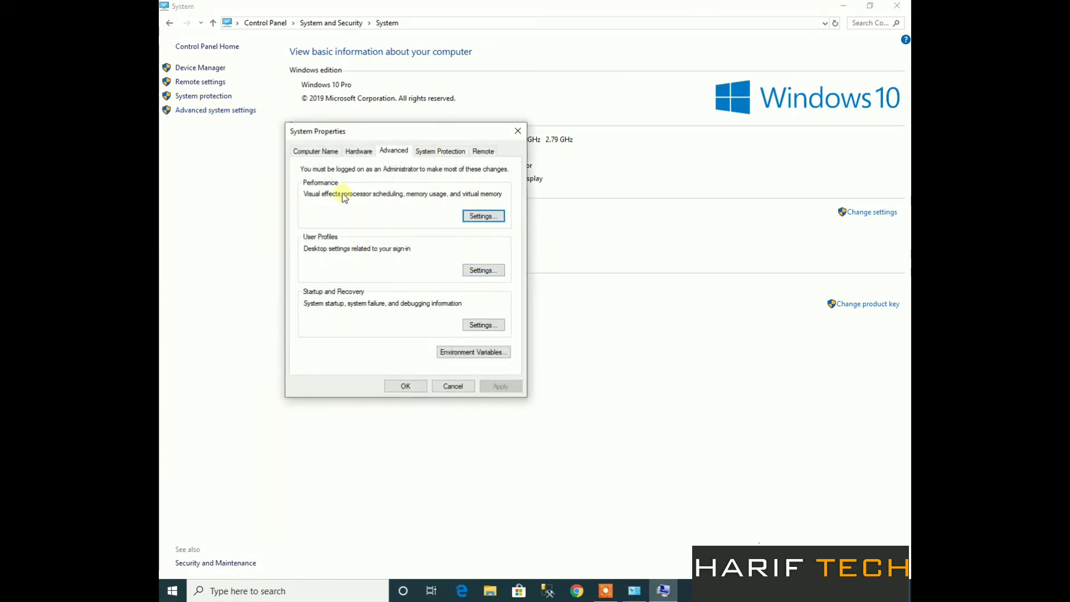
Set the visual effects in Performance Options to Adjust for best performance, apply the change and close the dialog.
click(468, 216)
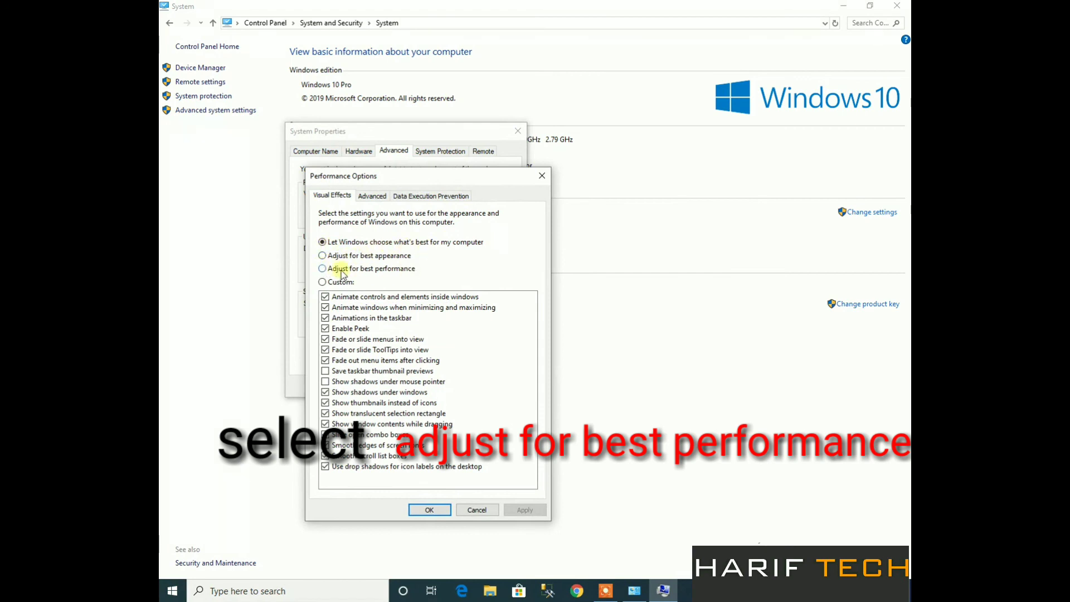
click(322, 269)
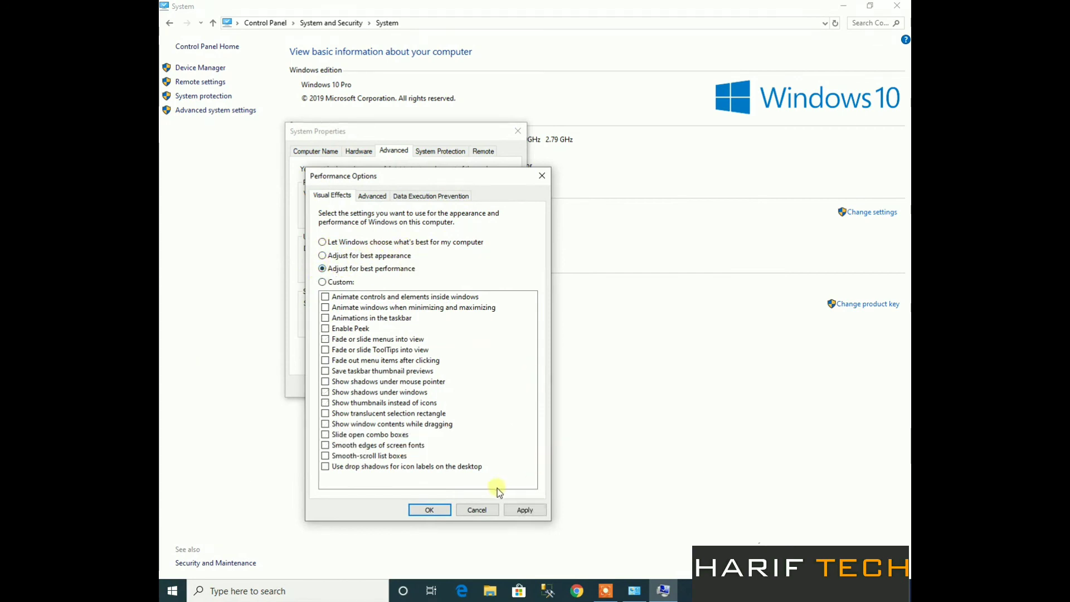
click(524, 510)
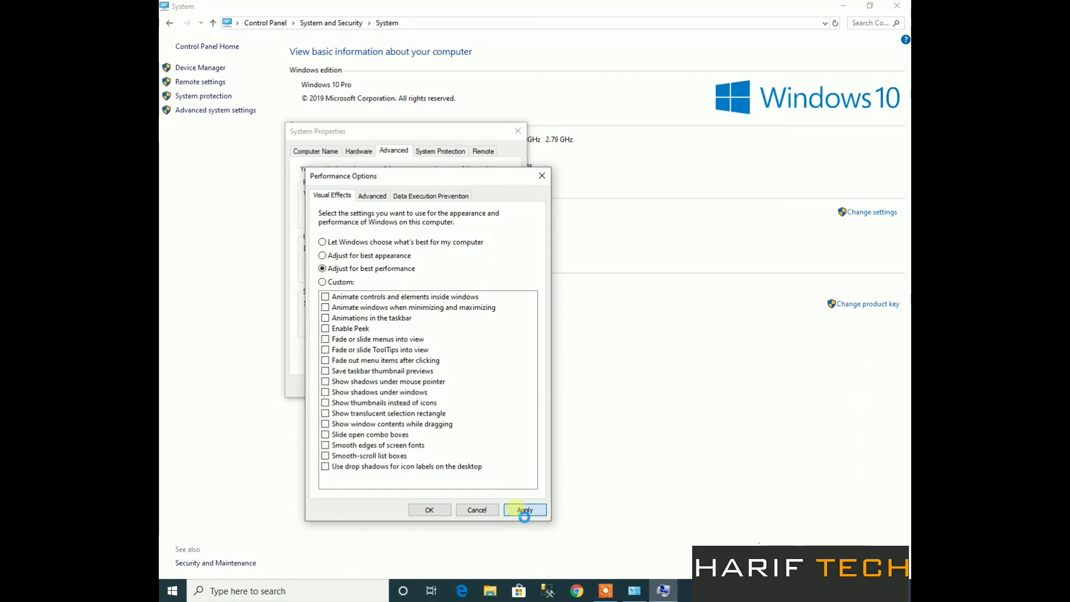
click(457, 509)
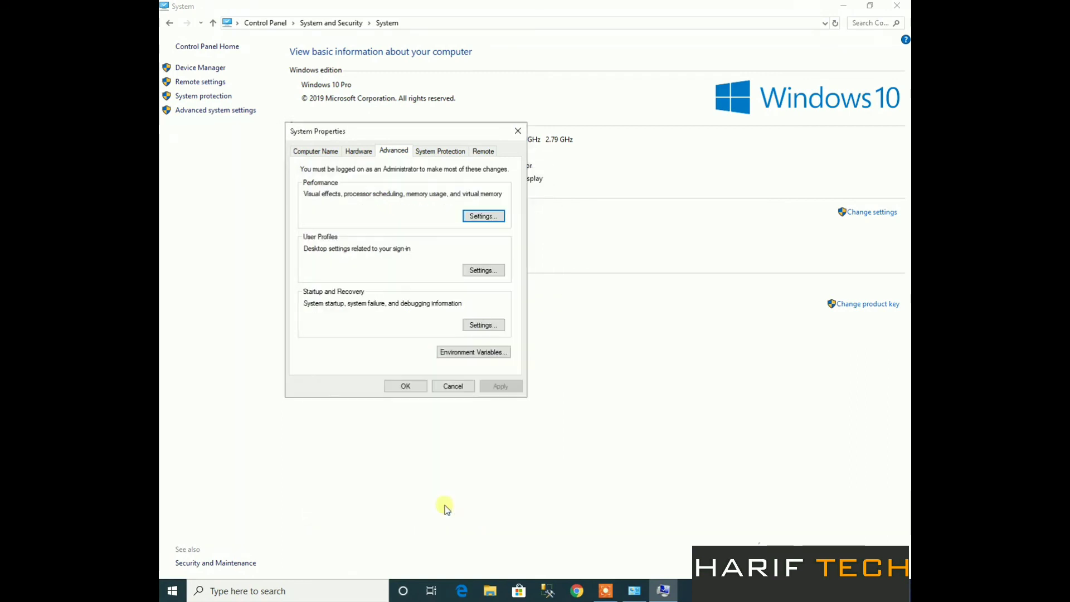